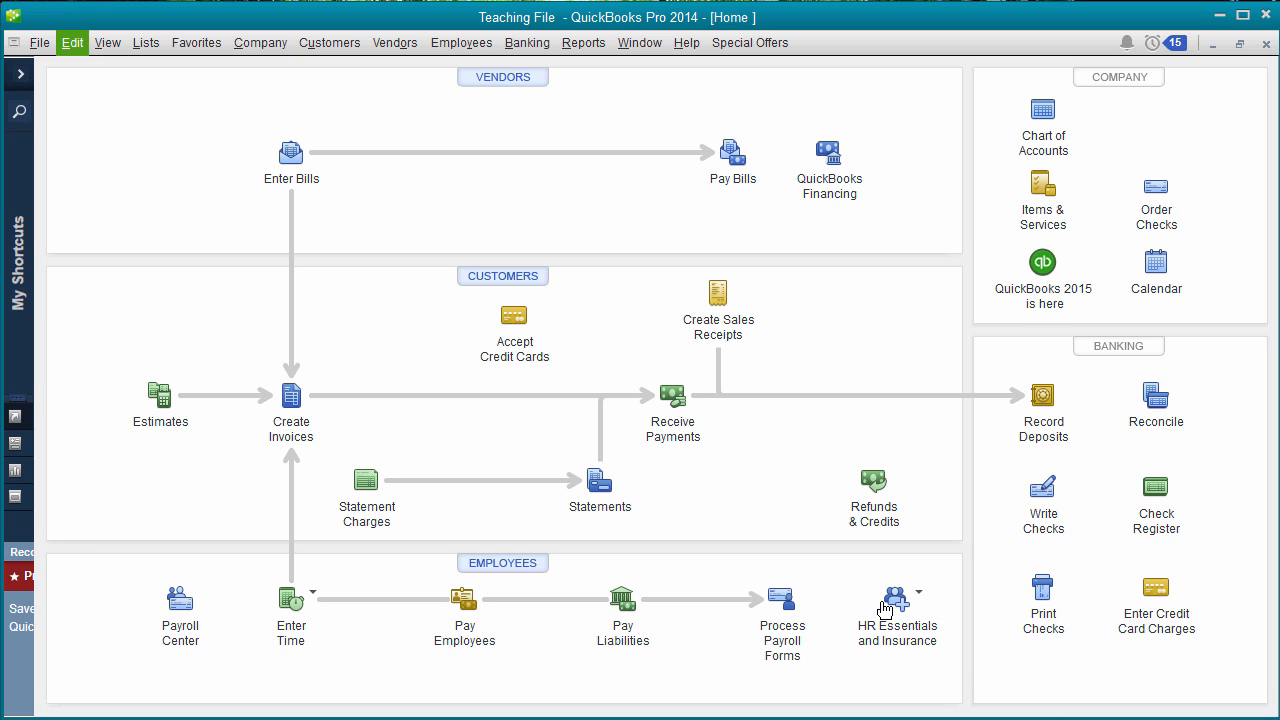
- Open Preferences from the Edit menu to Send Forms personal settings with Web Mail selected
left_click(86, 48)
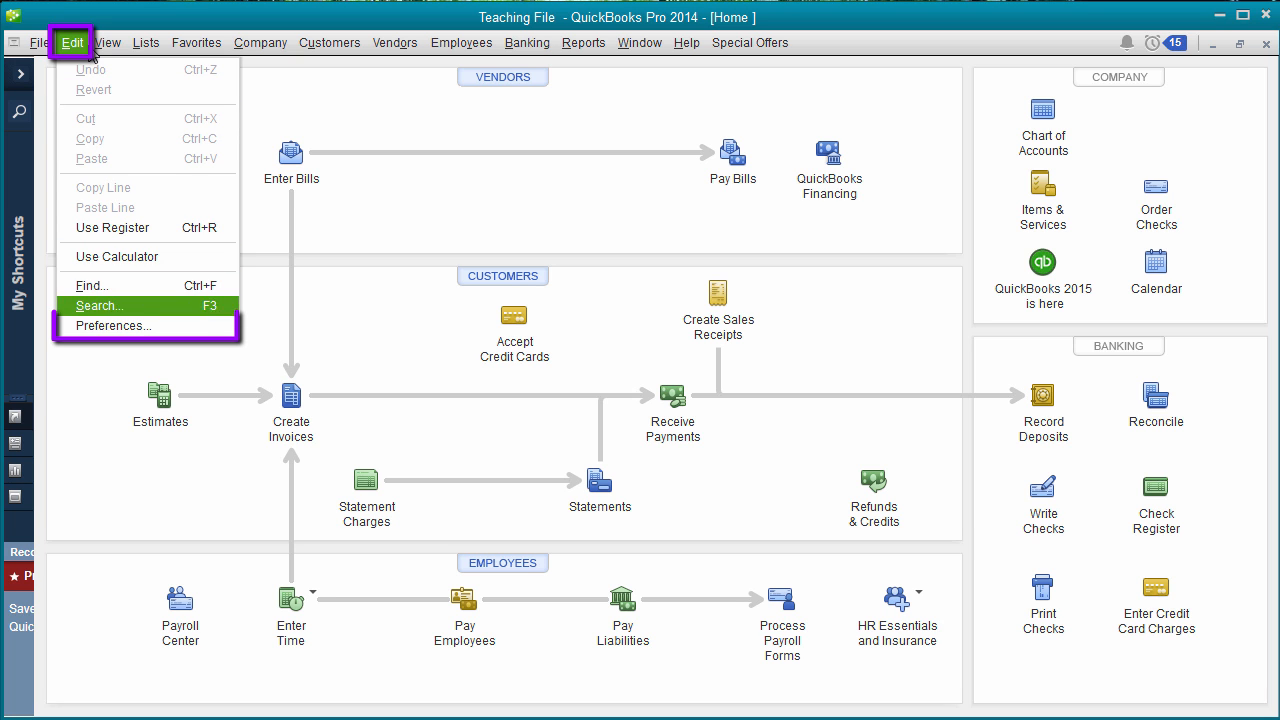
key("Return")
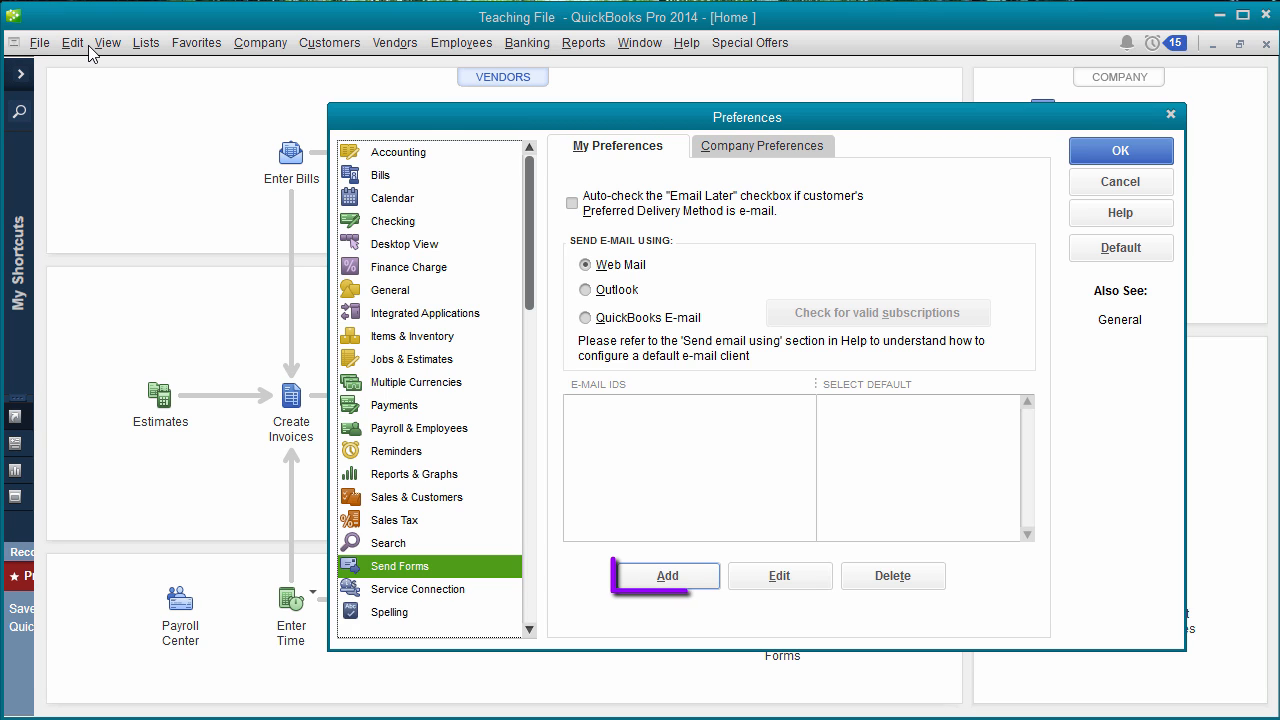
- Add the Gmail account address with Gmail as provider, then save and close Preferences
key("alt+a")
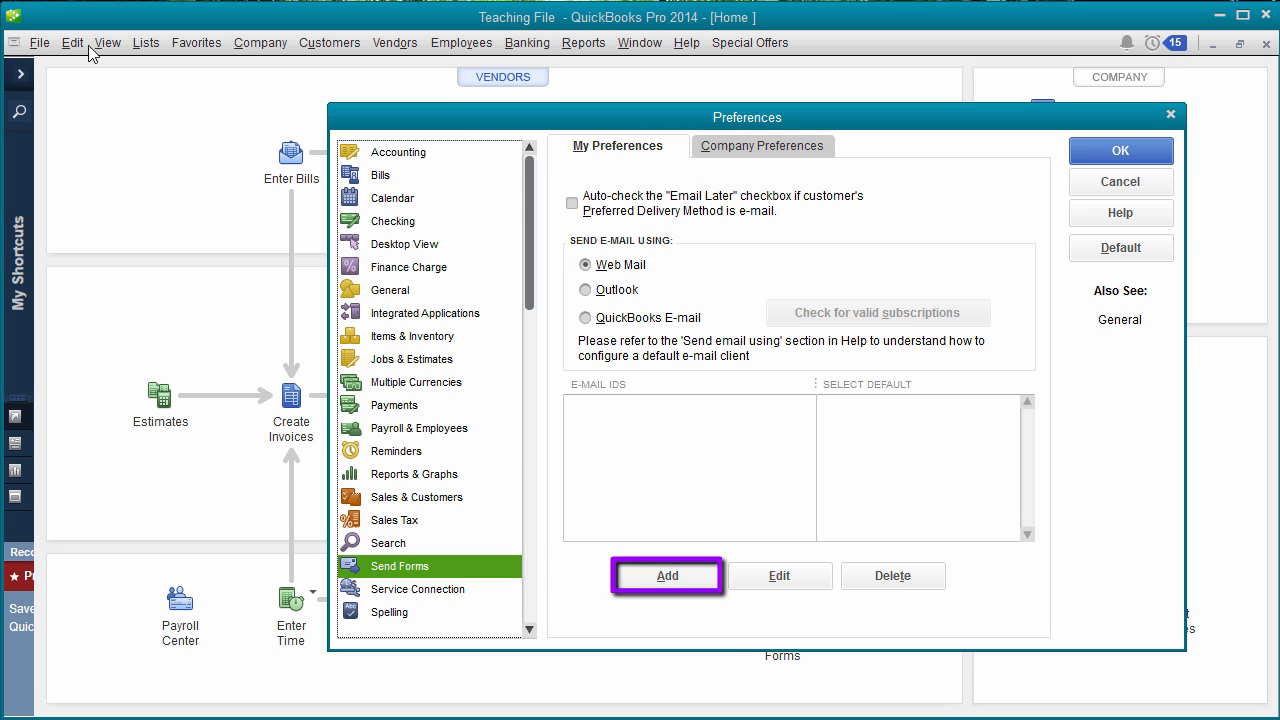
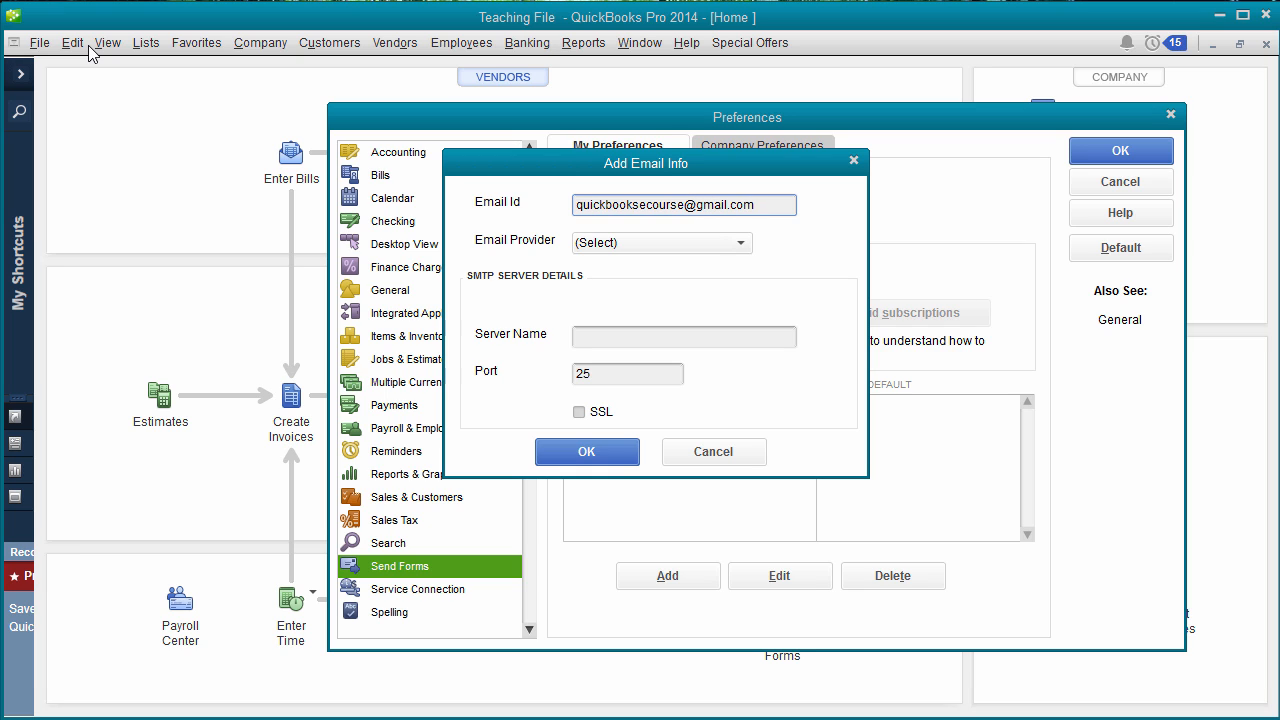
key("Tab")
key("alt+Down")
key("Down")
key("Return")
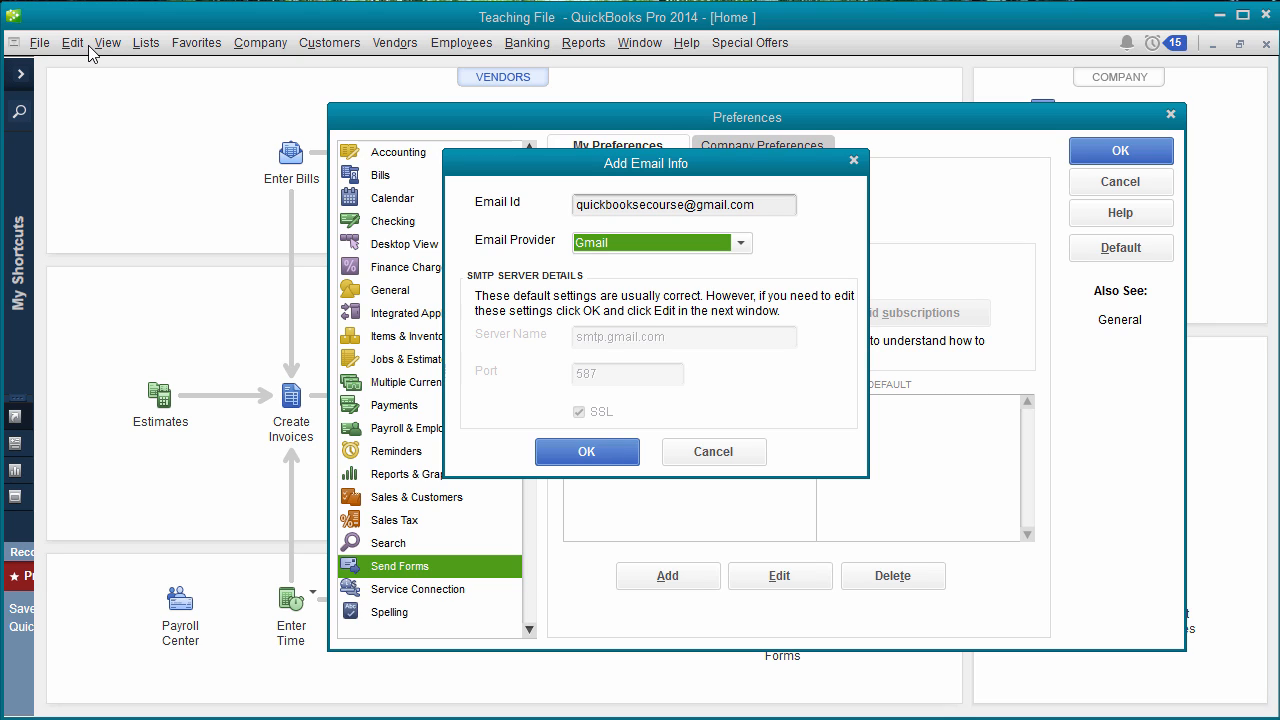
key("alt+Down")
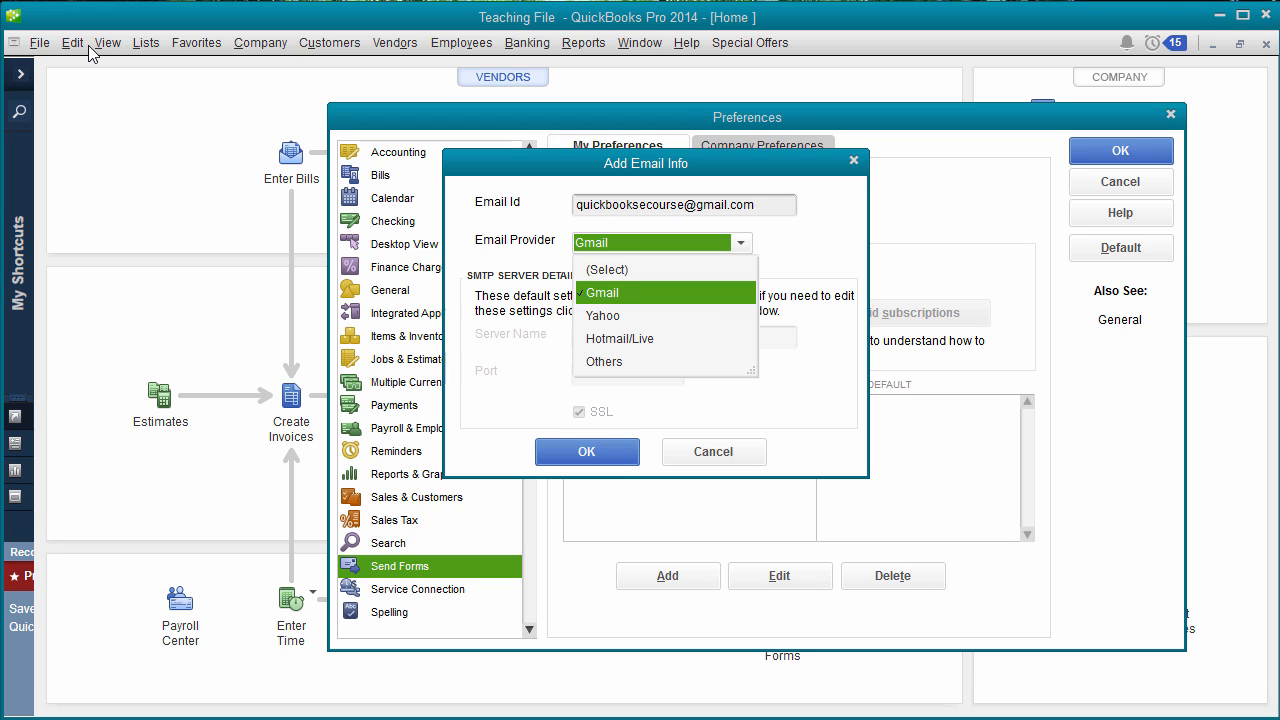
key("Return")
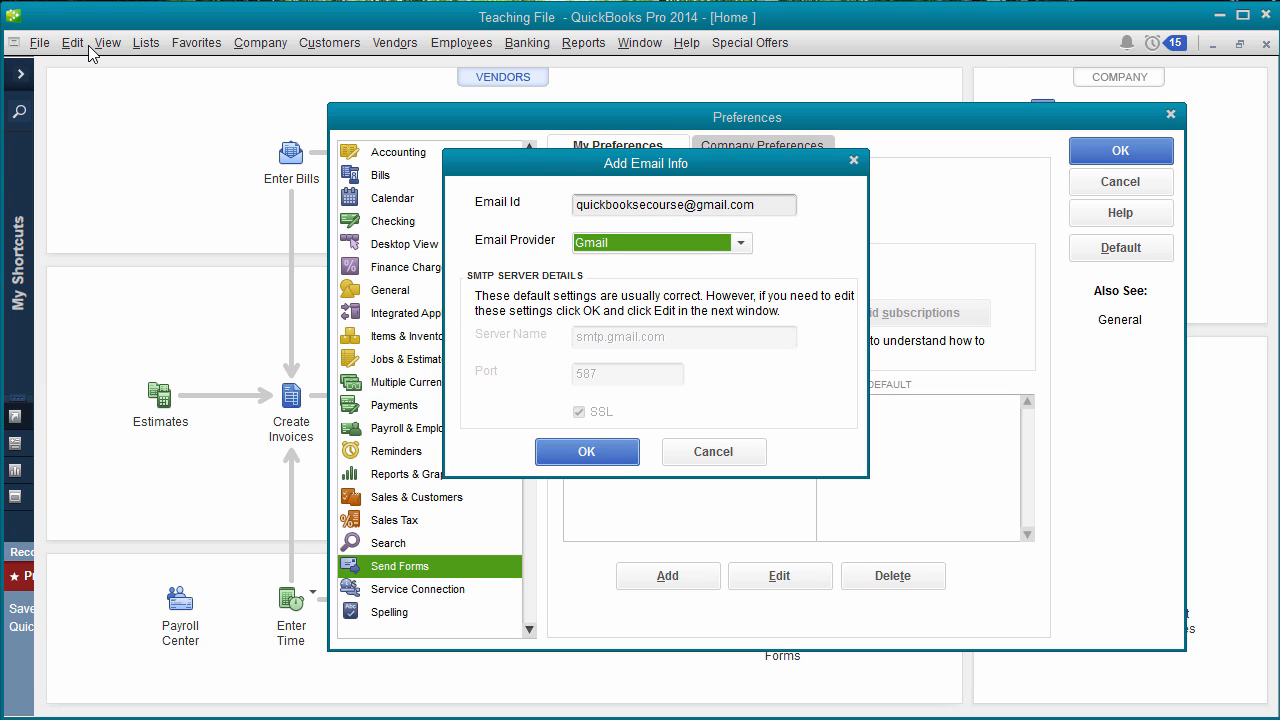
key("Return")
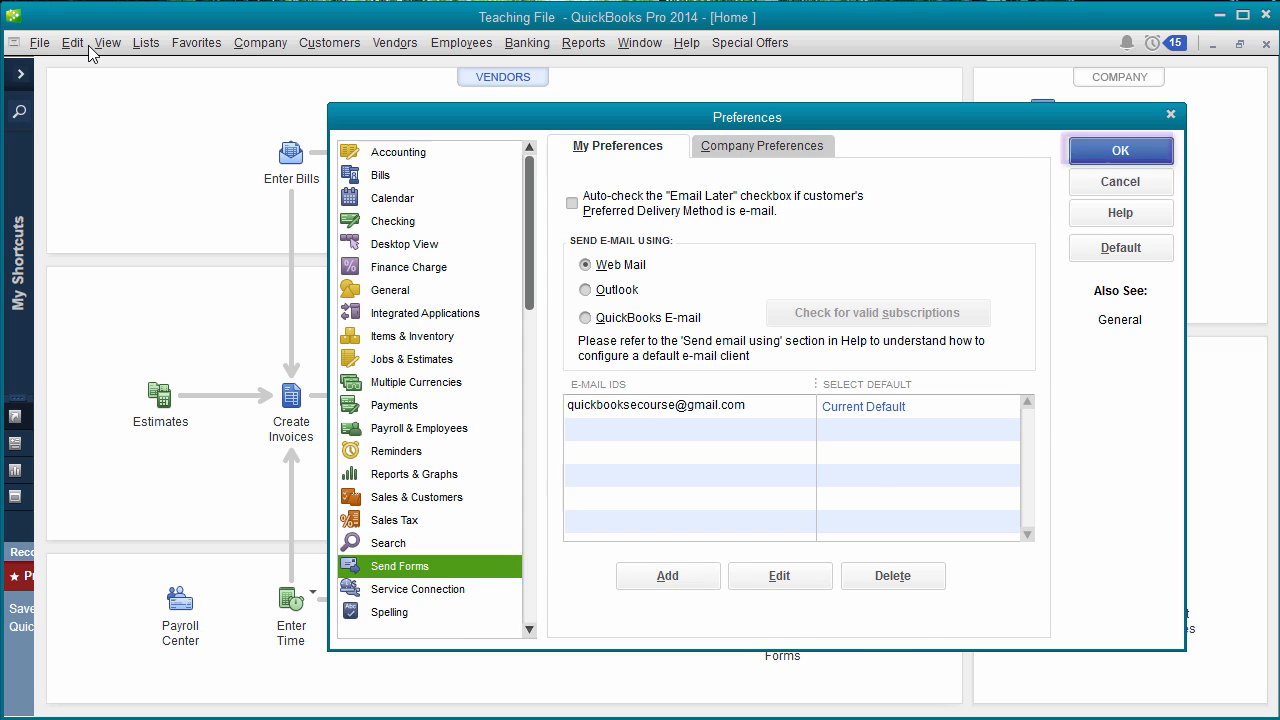
key("Return")
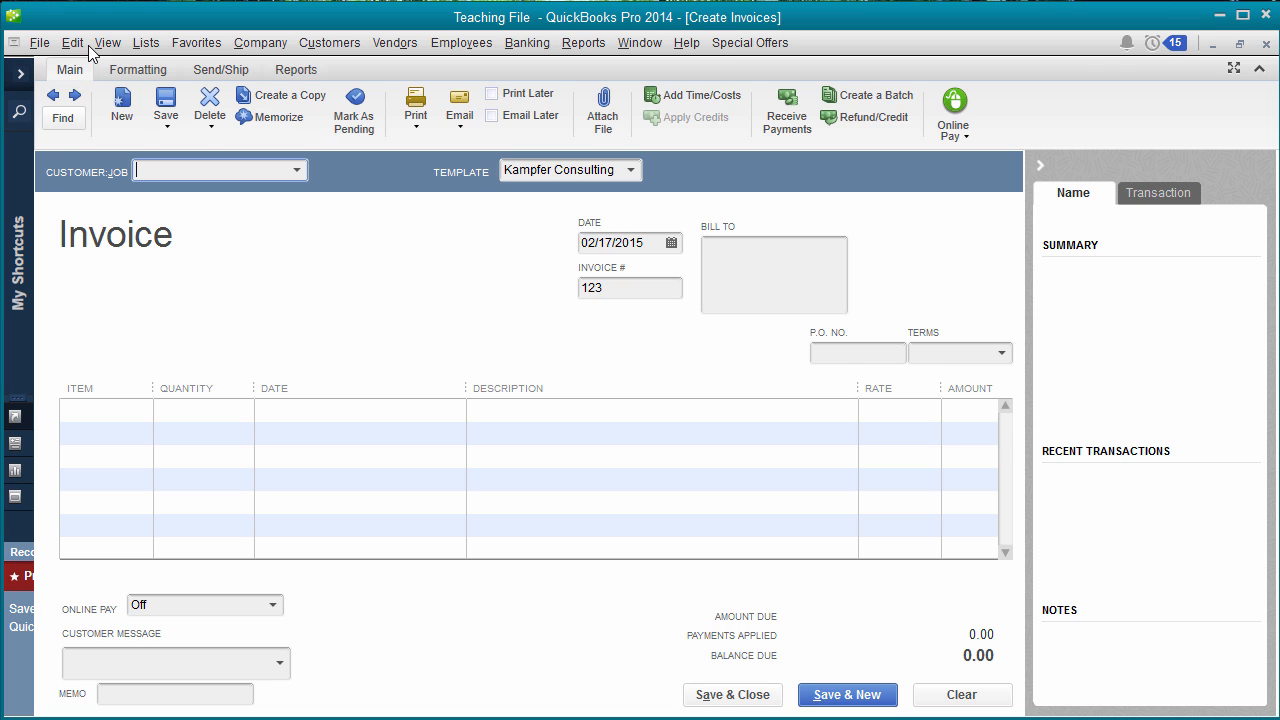
- Go back to invoice 122 for Example and open its single-invoice e-mail
key("alt+p")
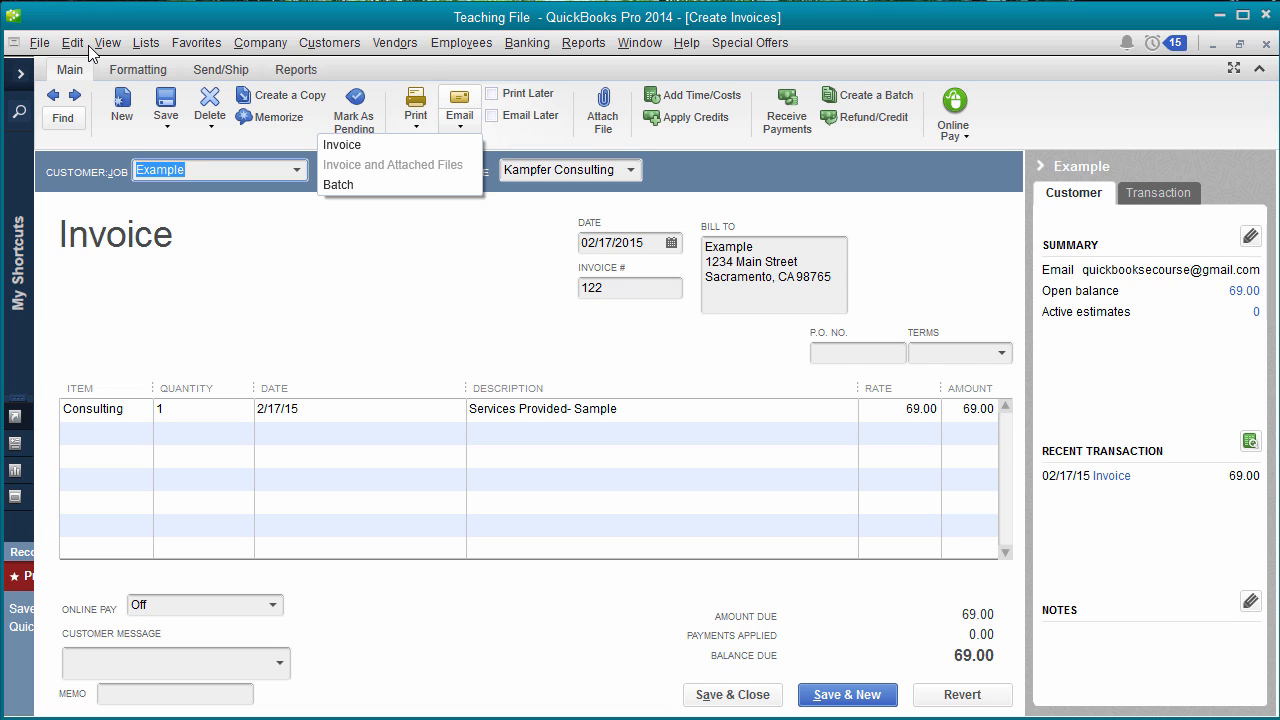
key("Down")
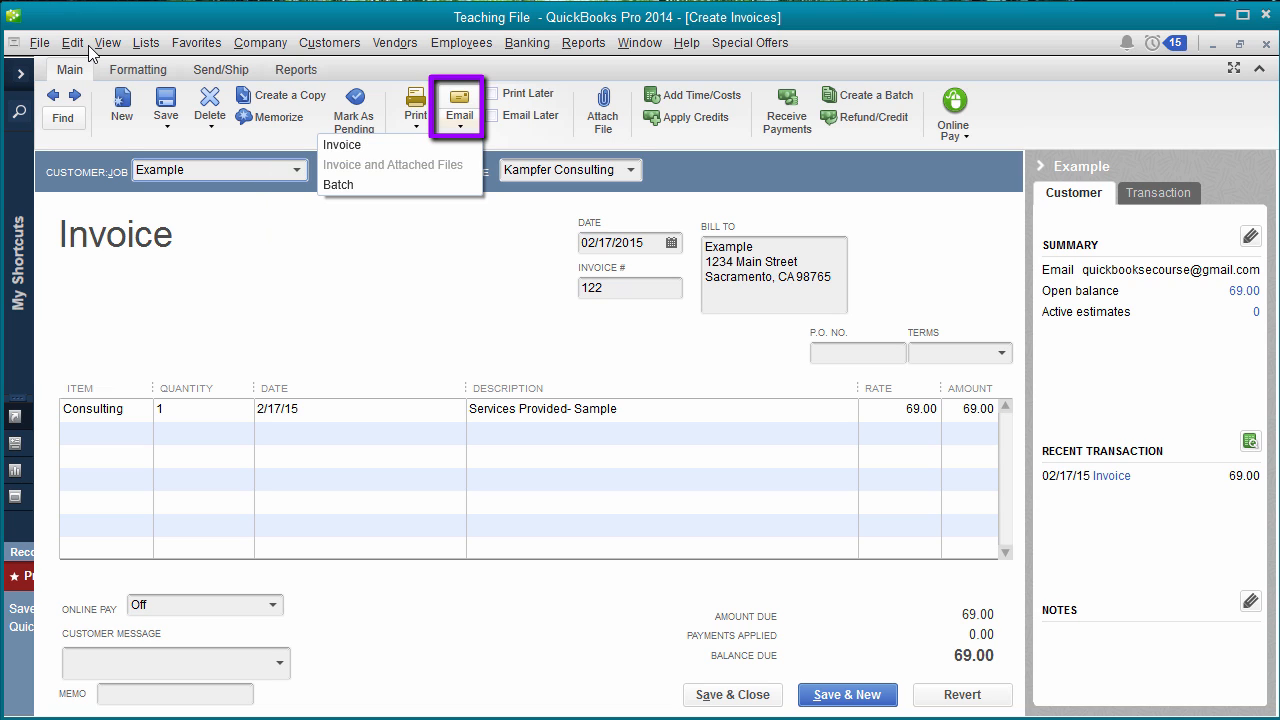
key("Down")
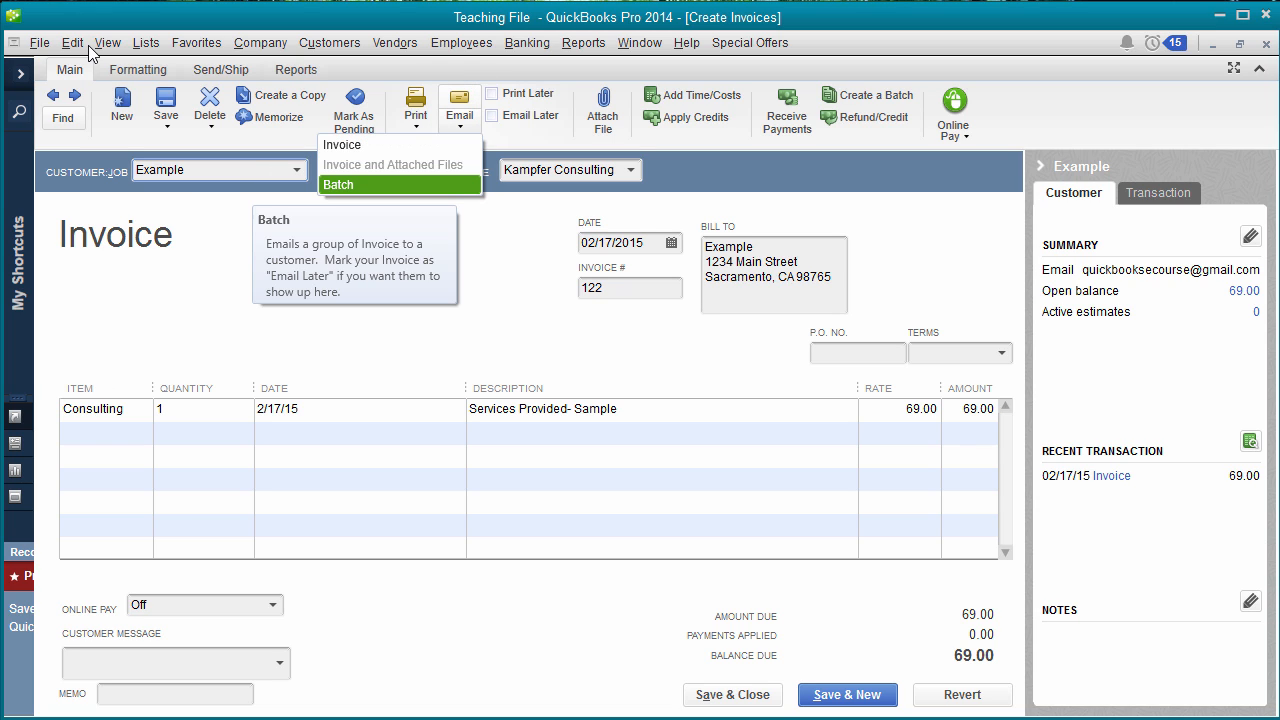
key("Down")
key("Down")
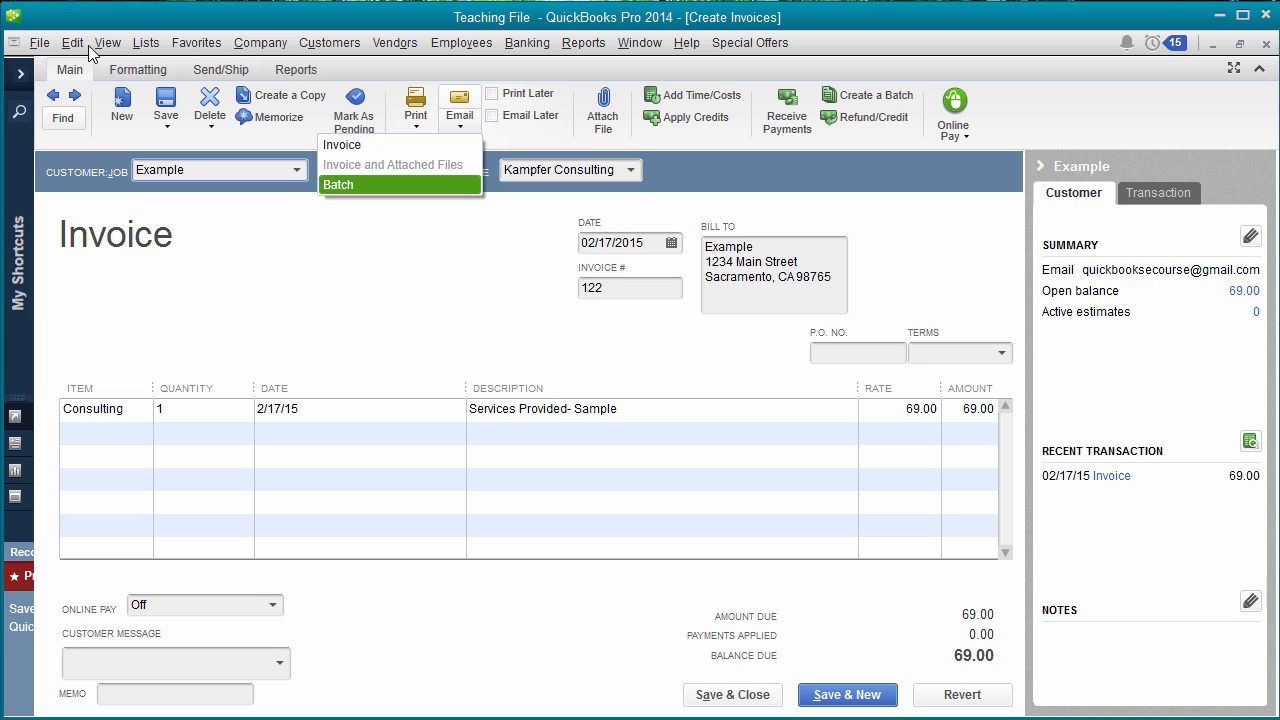
key("Down")
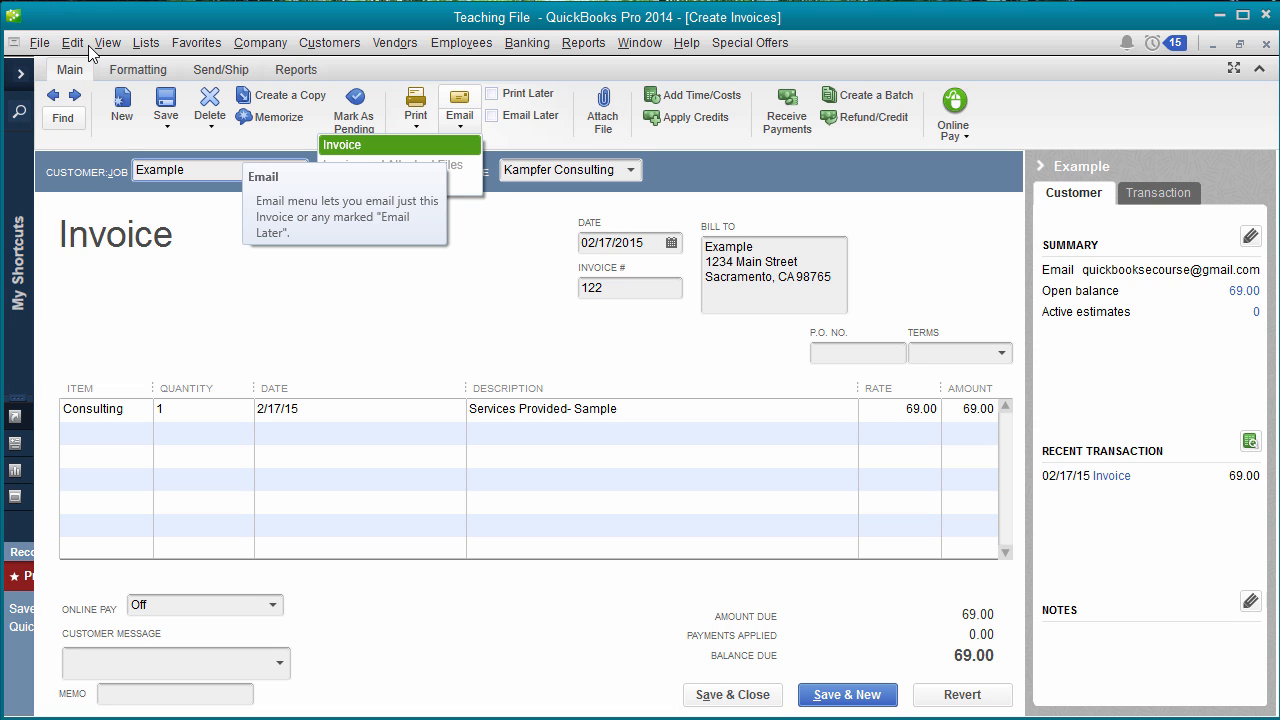
key("Return")
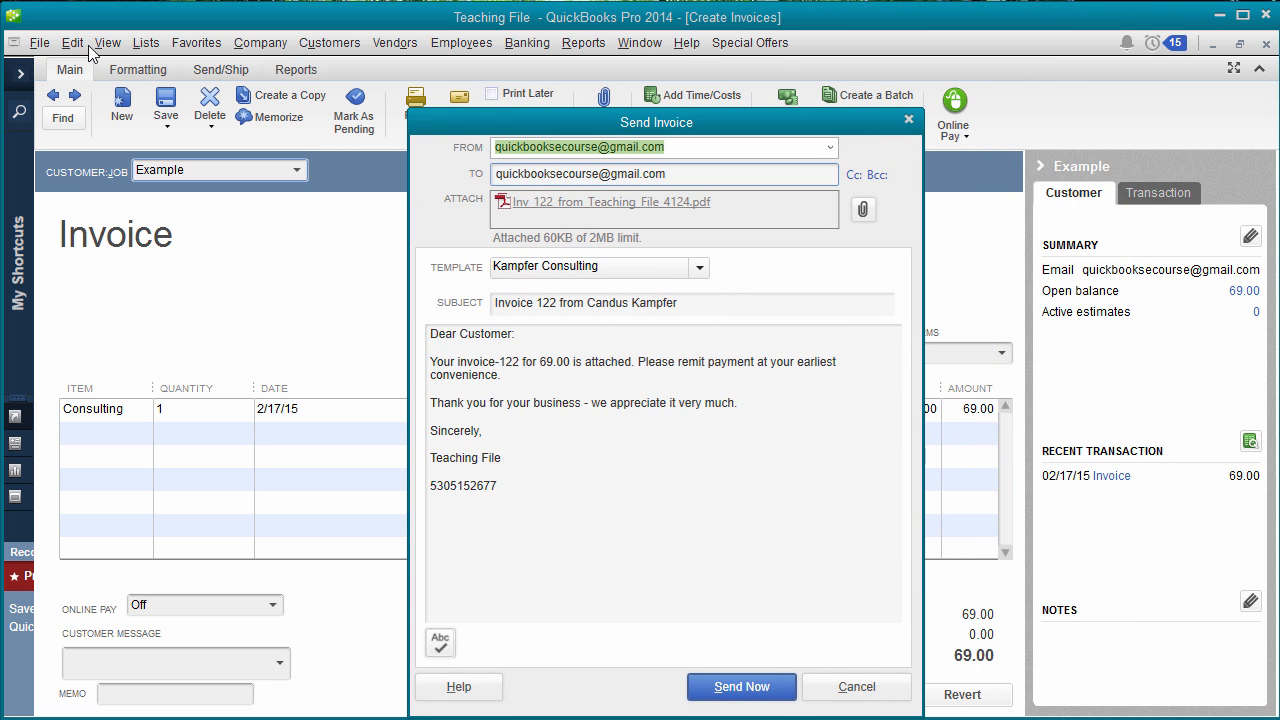
- Delete the phone number line from the invoice 122 message and send it
key("Tab")
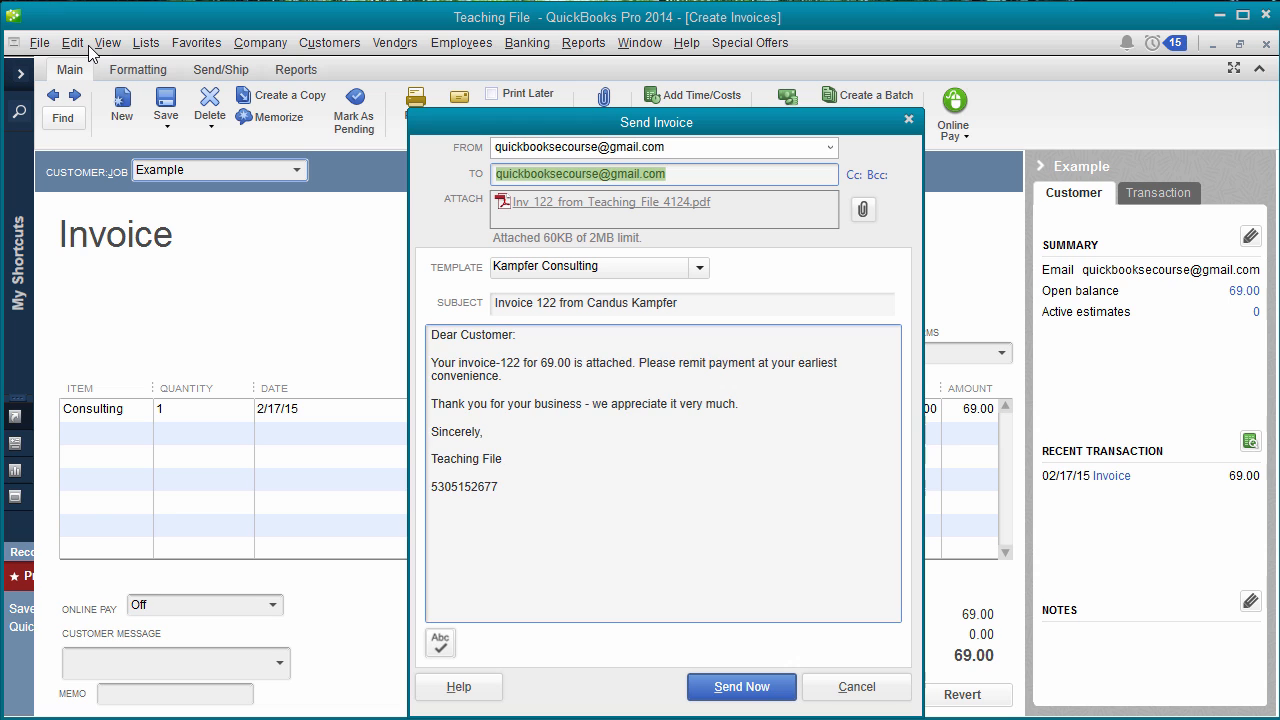
key("Tab")
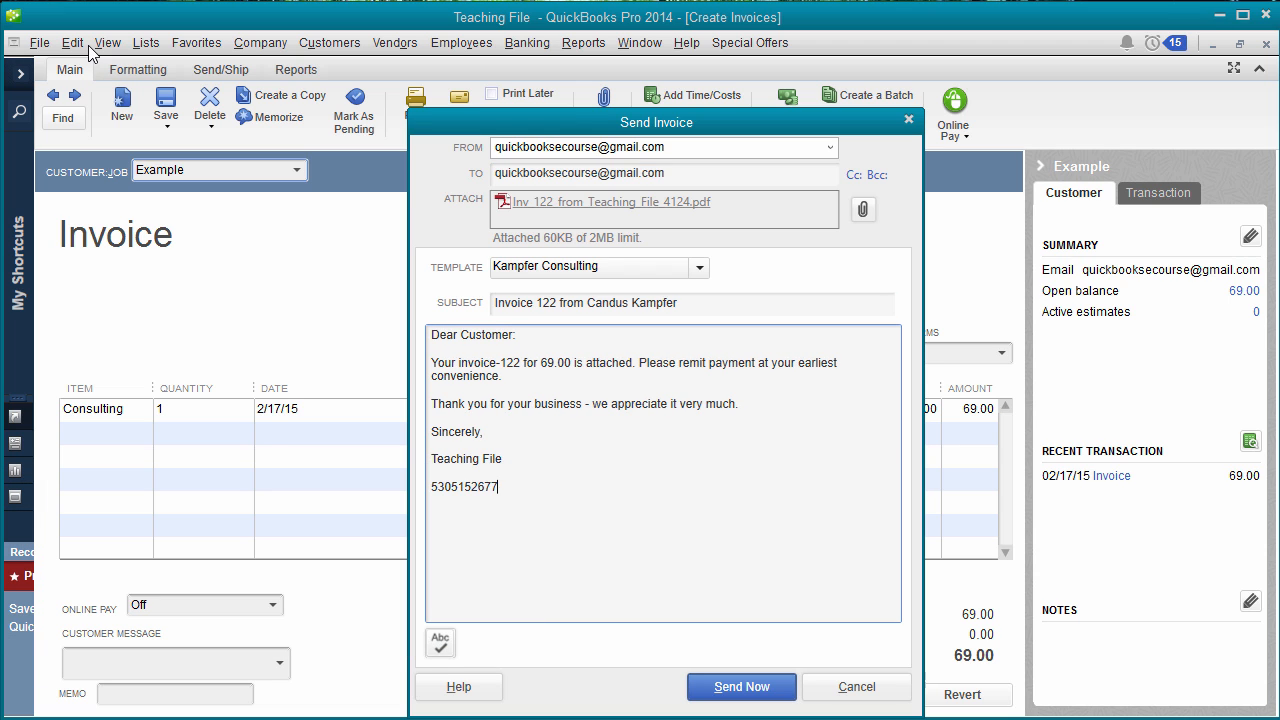
key("shift+Home")
key("BackSpace")
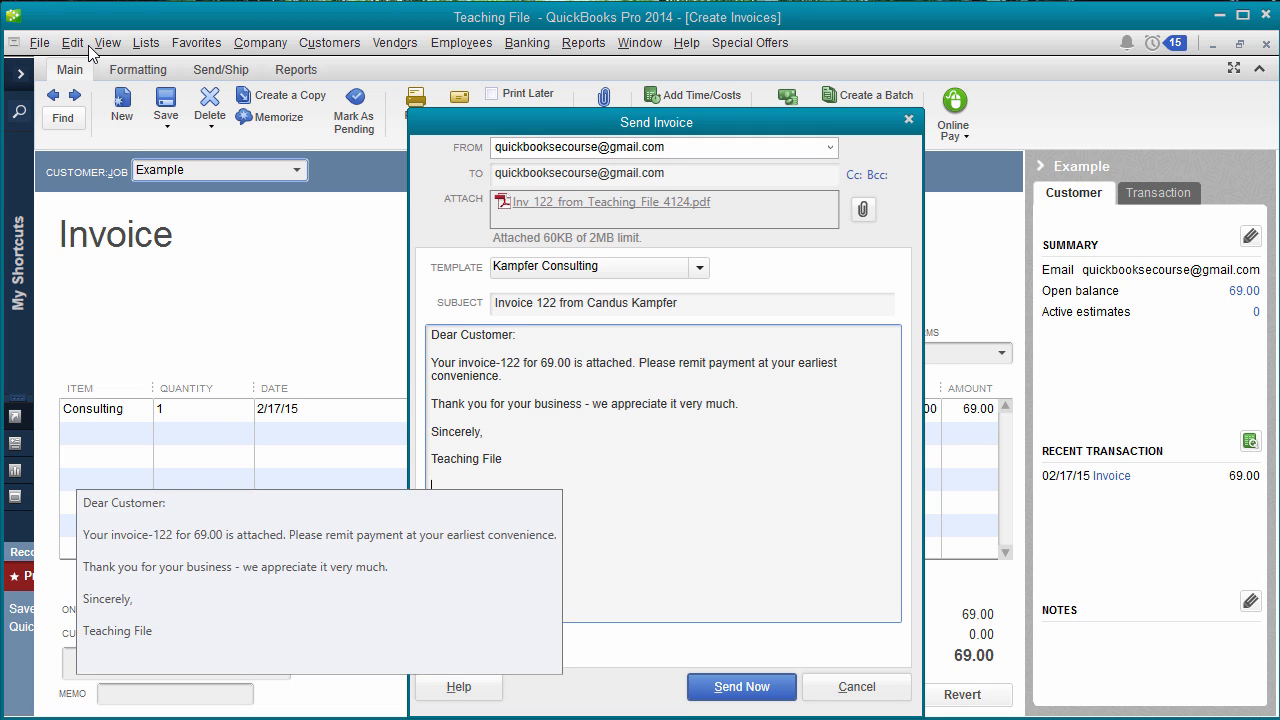
key("Escape")
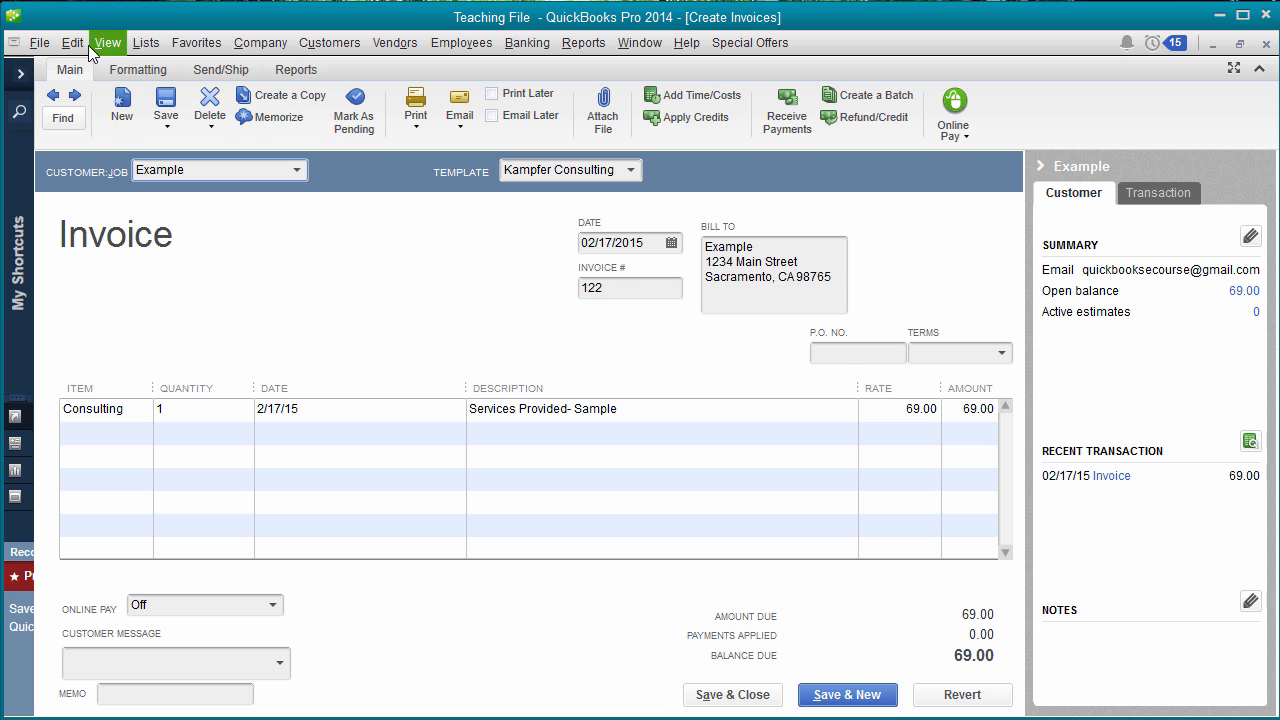
- In Send Forms Company Preferences, select the Basic Invoice e-mail template and edit it
left_click(86, 45)
key("Down")
key("Down")
key("Down")
key("Down")
key("Down")
key("Down")
key("Down")
key("Down")
key("Down")
key("Down")
key("Down")
key("Down")
key("Down")
key("Down")
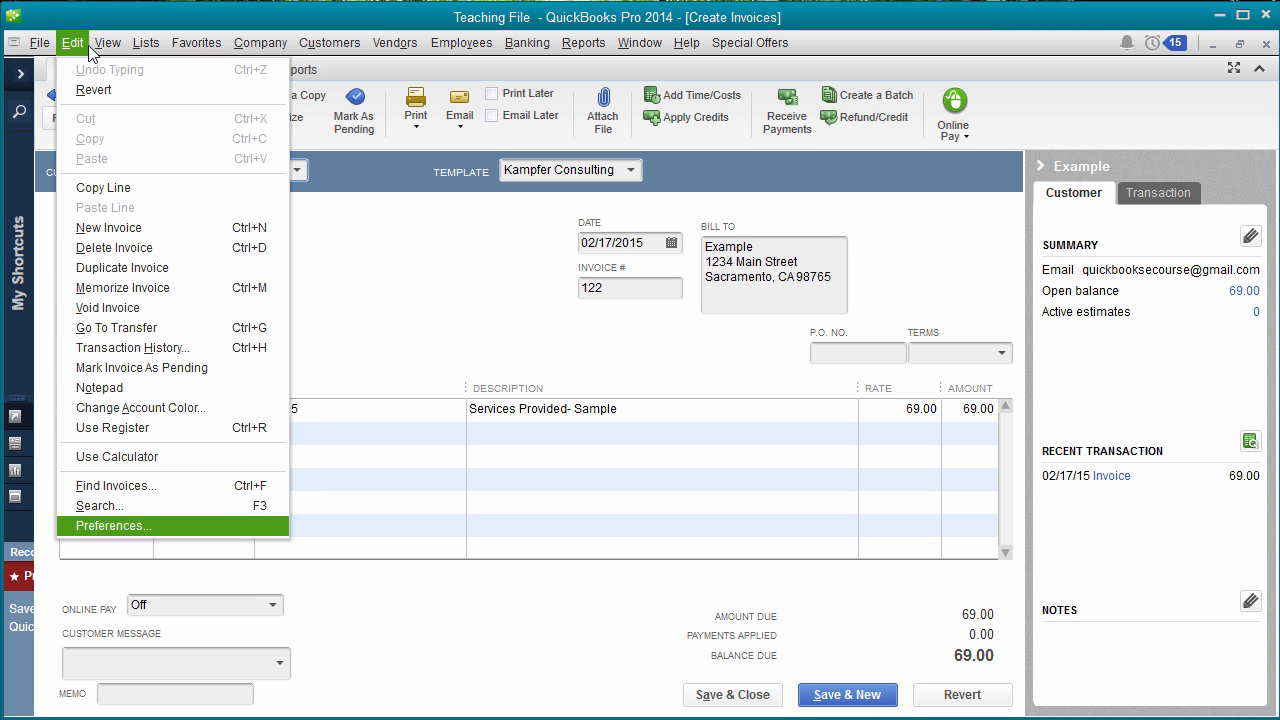
key("Return")
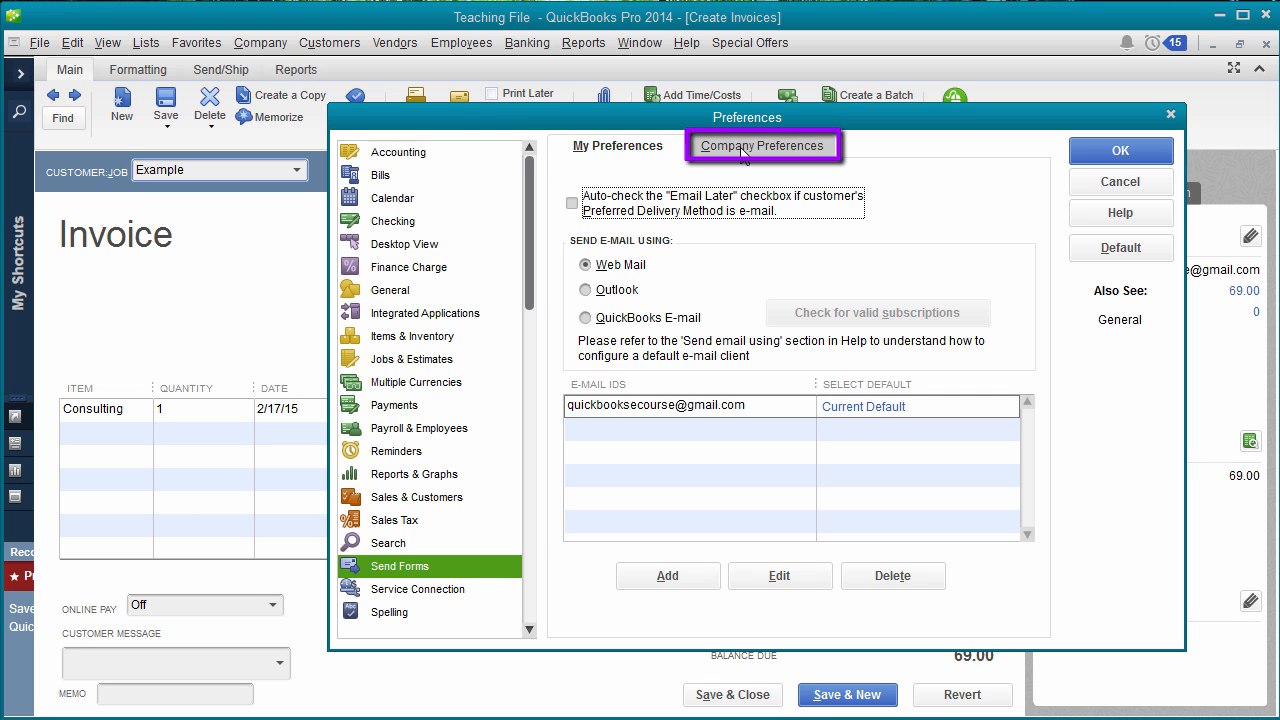
left_click(740, 147)
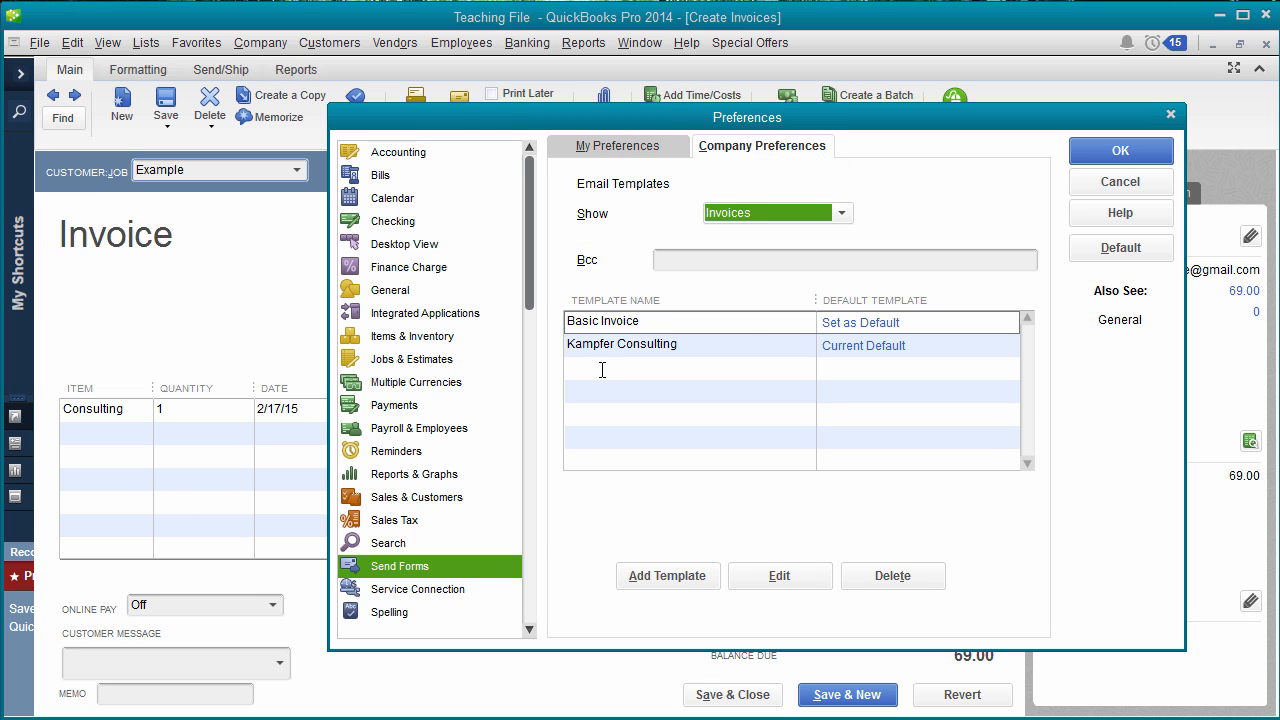
double_click(609, 328)
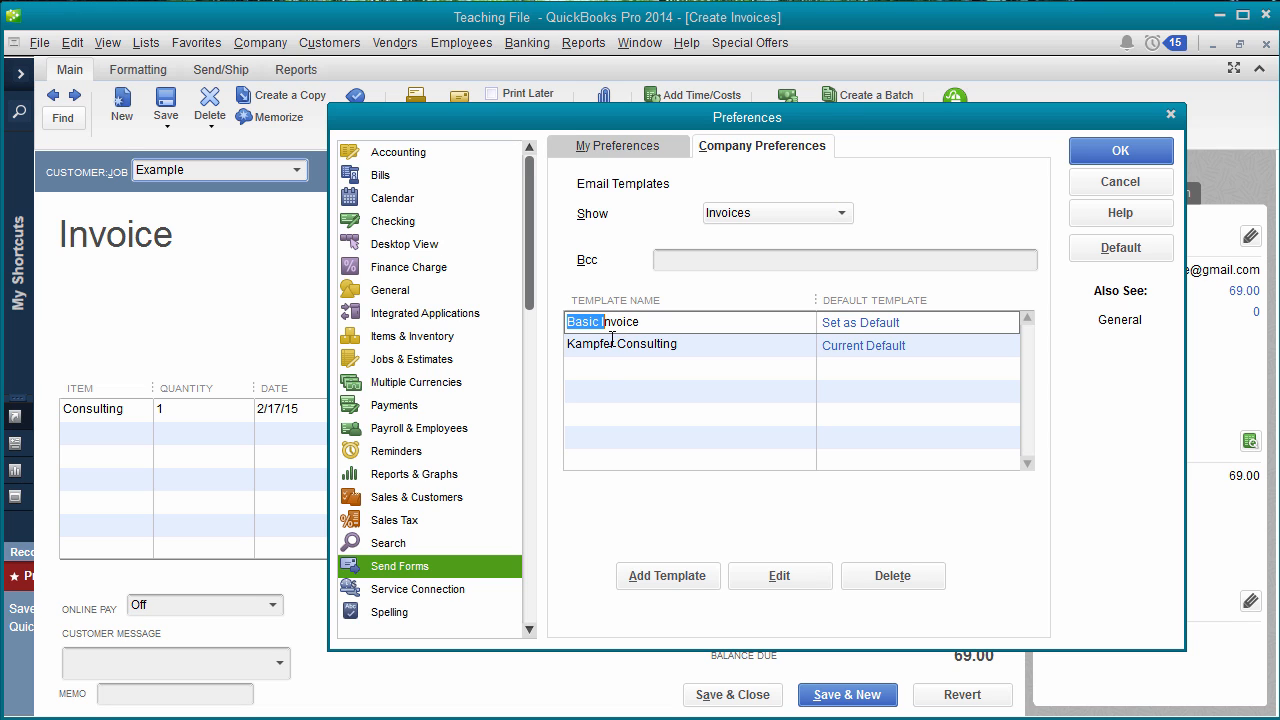
left_click(616, 347)
double_click(616, 347)
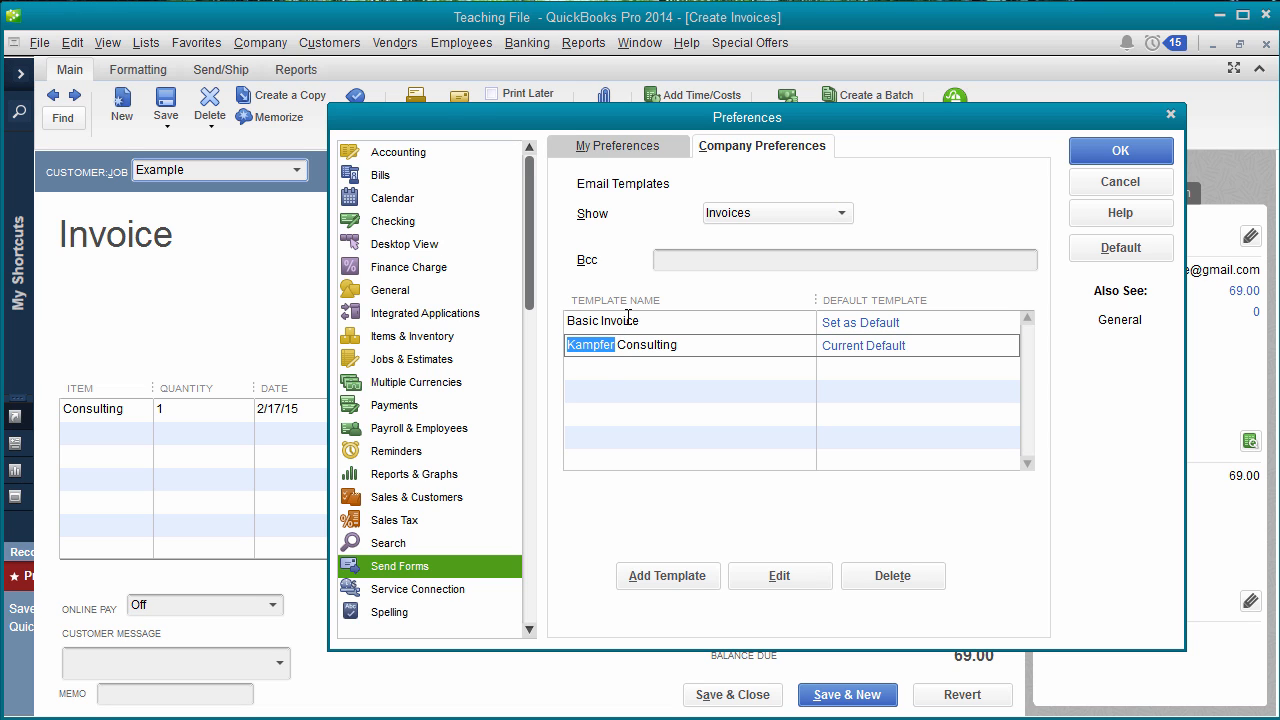
double_click(628, 318)
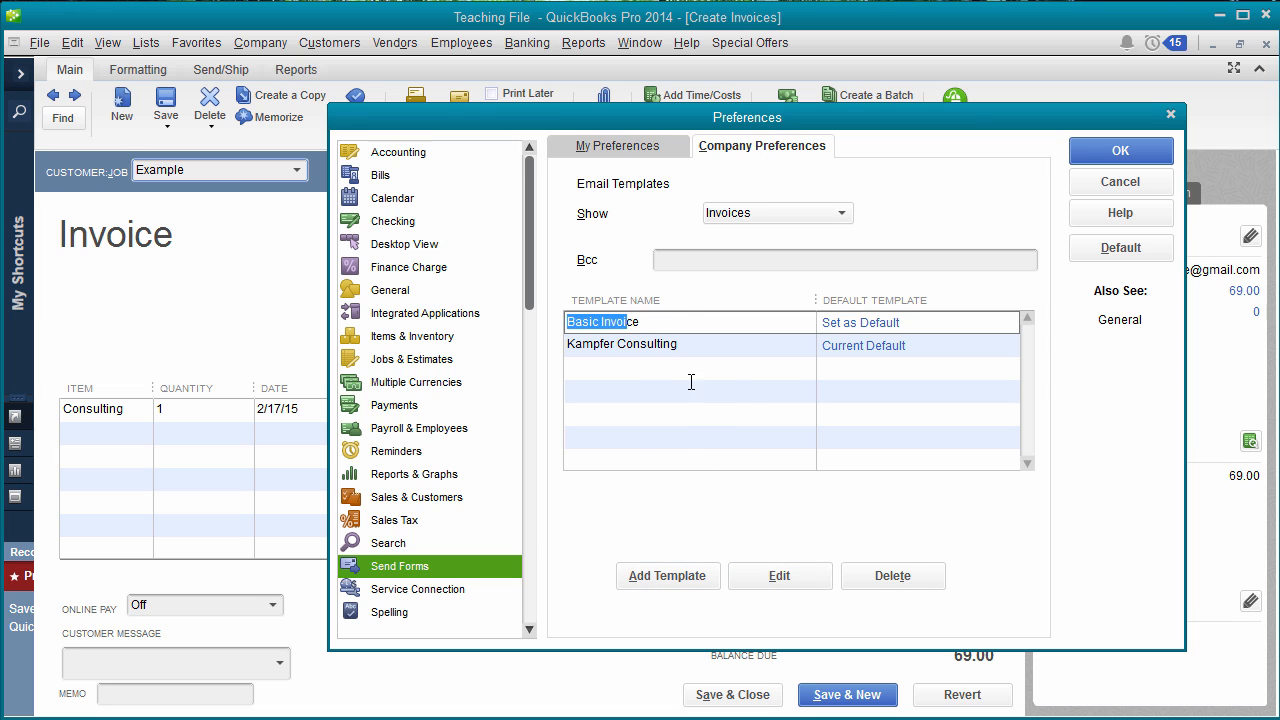
left_click(776, 580)
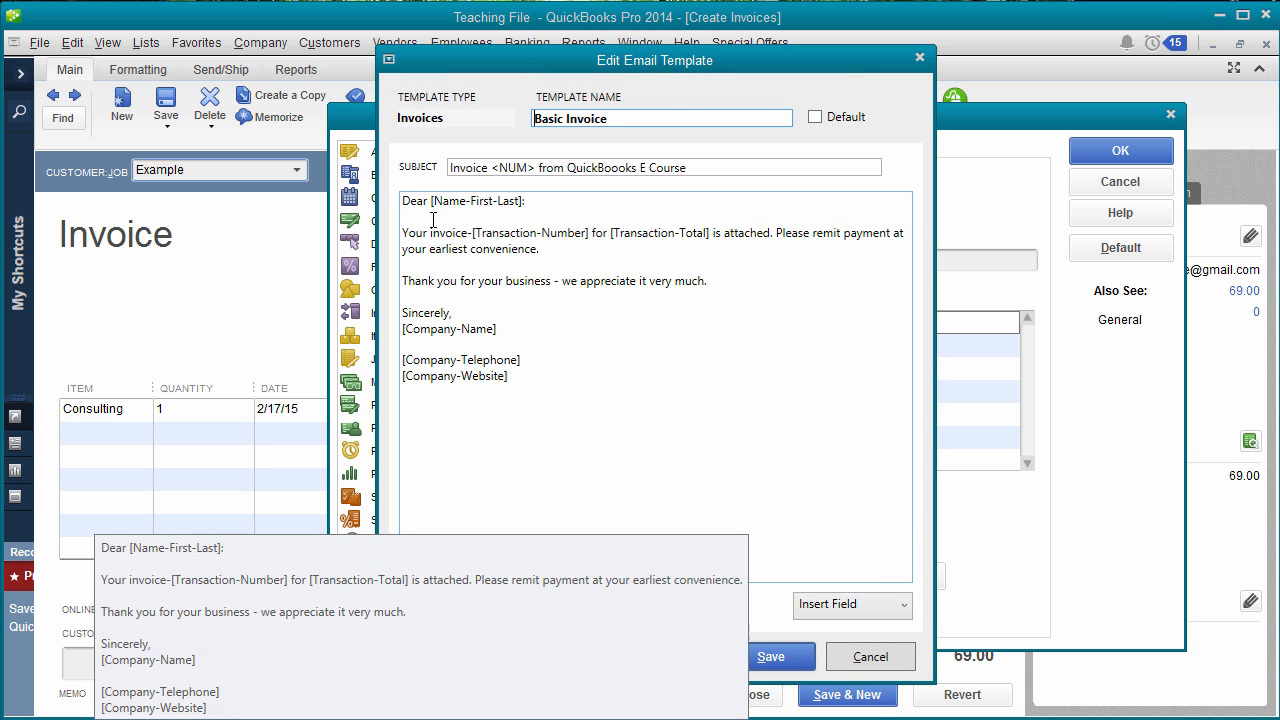
- Review the Basic Invoice message body and Insert Field list, then cancel without saving
left_click_drag(433, 219, 583, 402)
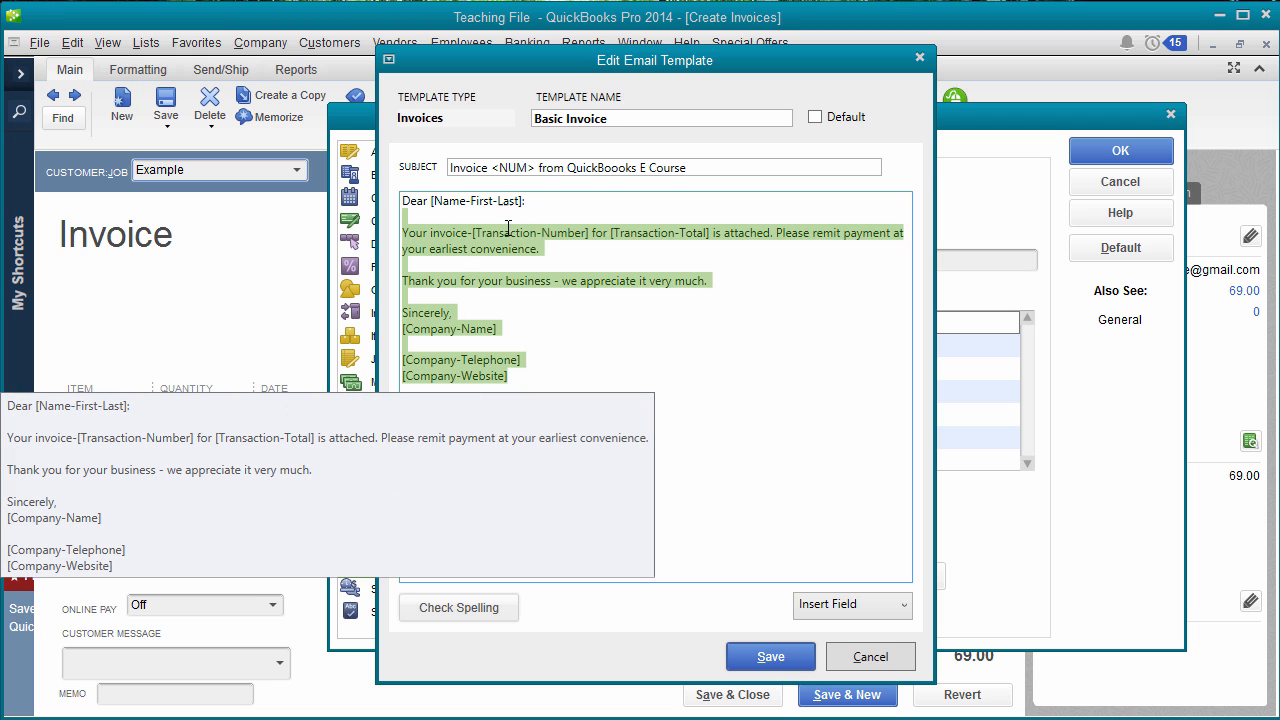
left_click(674, 281)
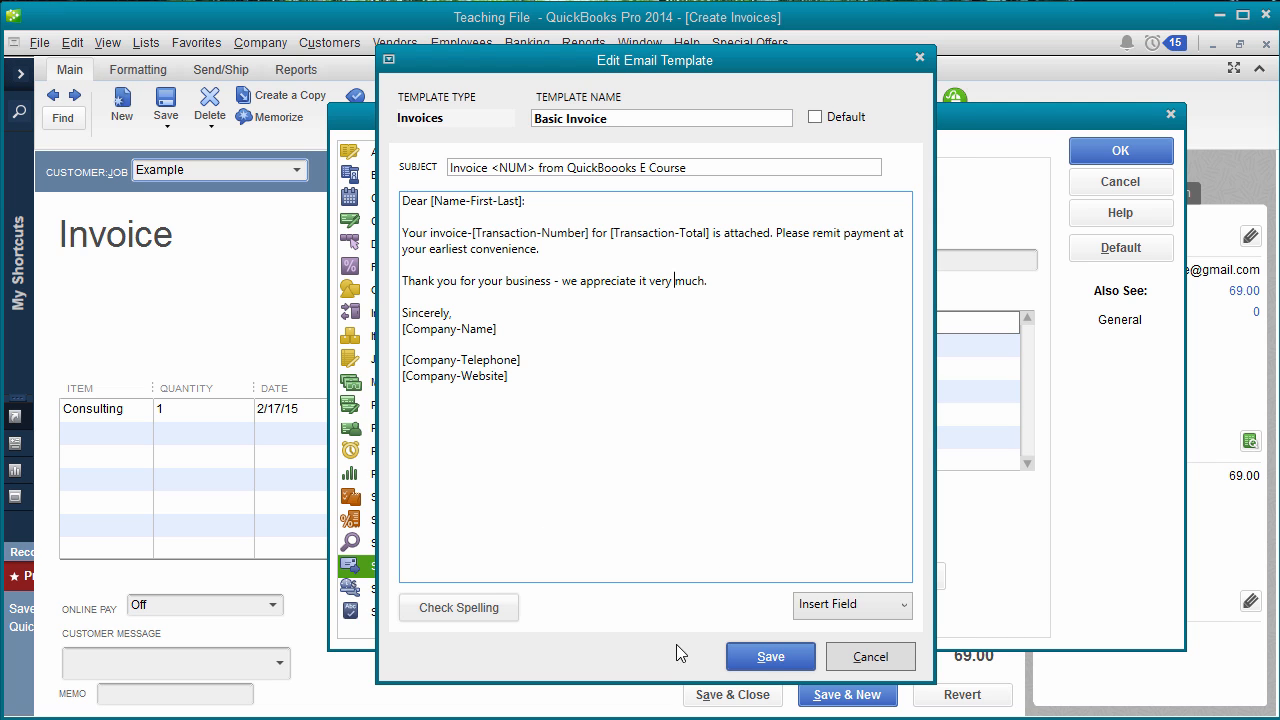
left_click(857, 603)
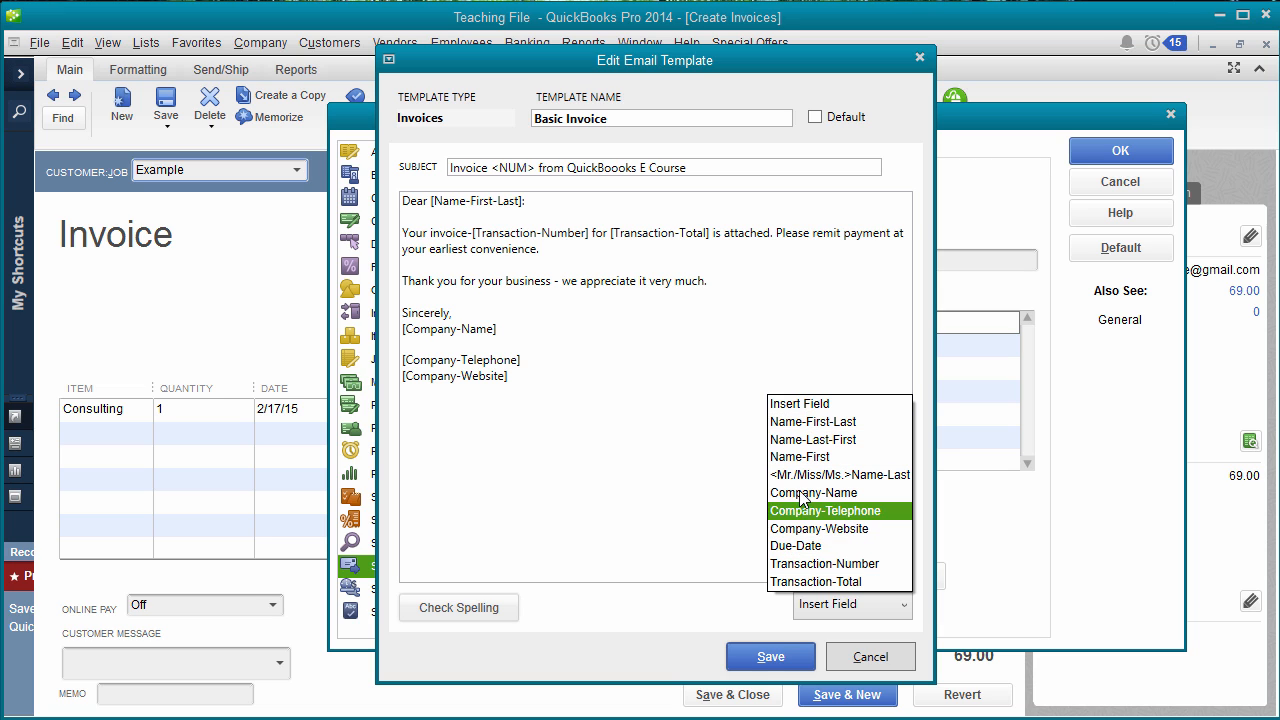
left_click(655, 290)
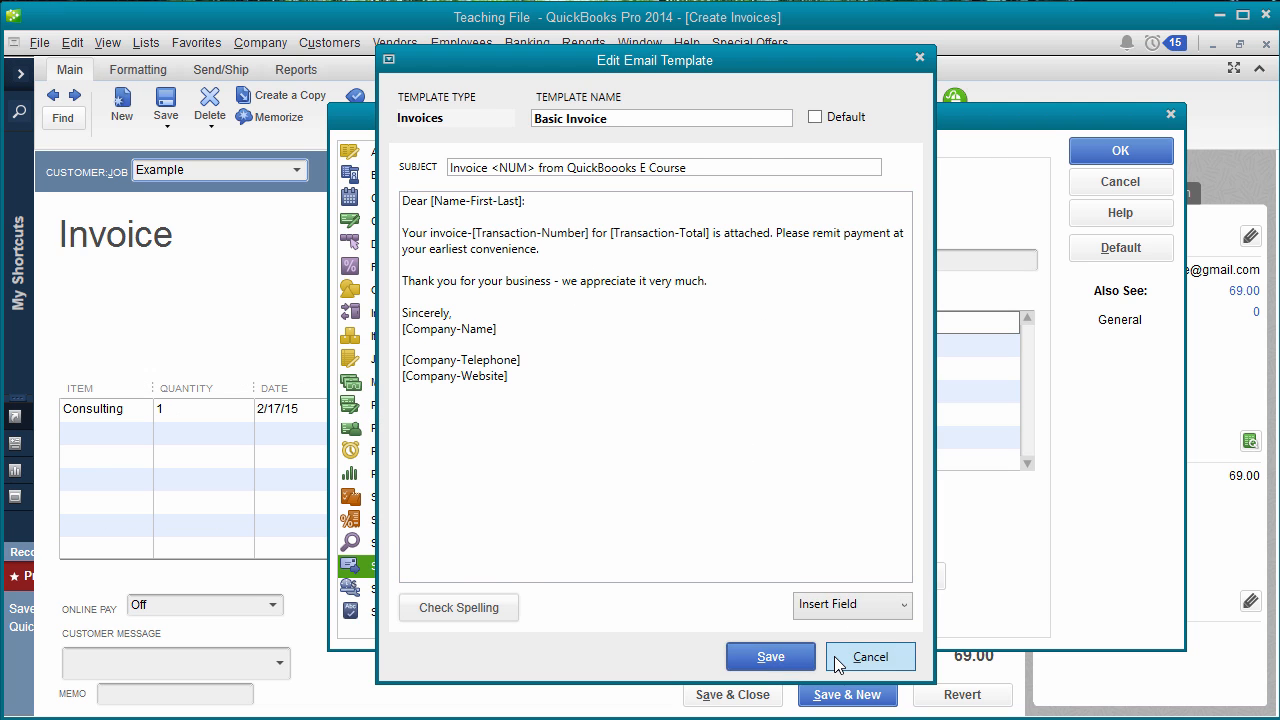
left_click(840, 660)
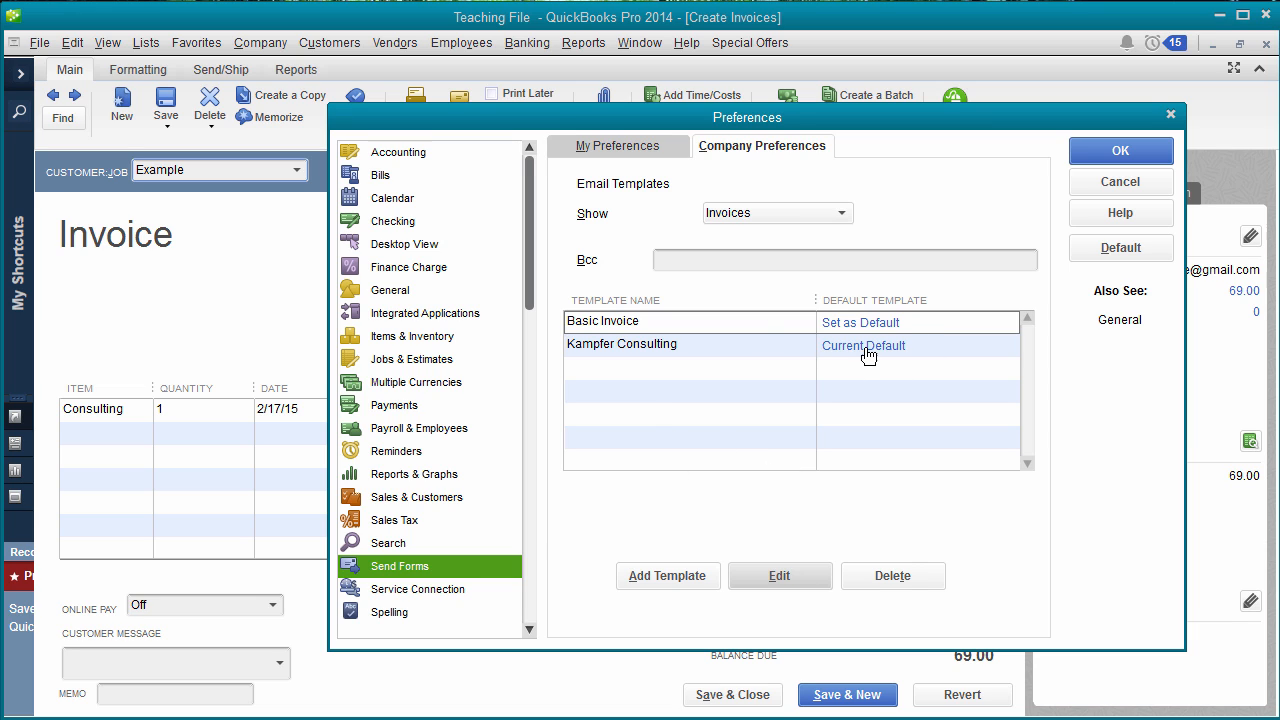
- Select Kampfer Consulting, switch between My and Company Preferences, then cancel Preferences
left_click(685, 352)
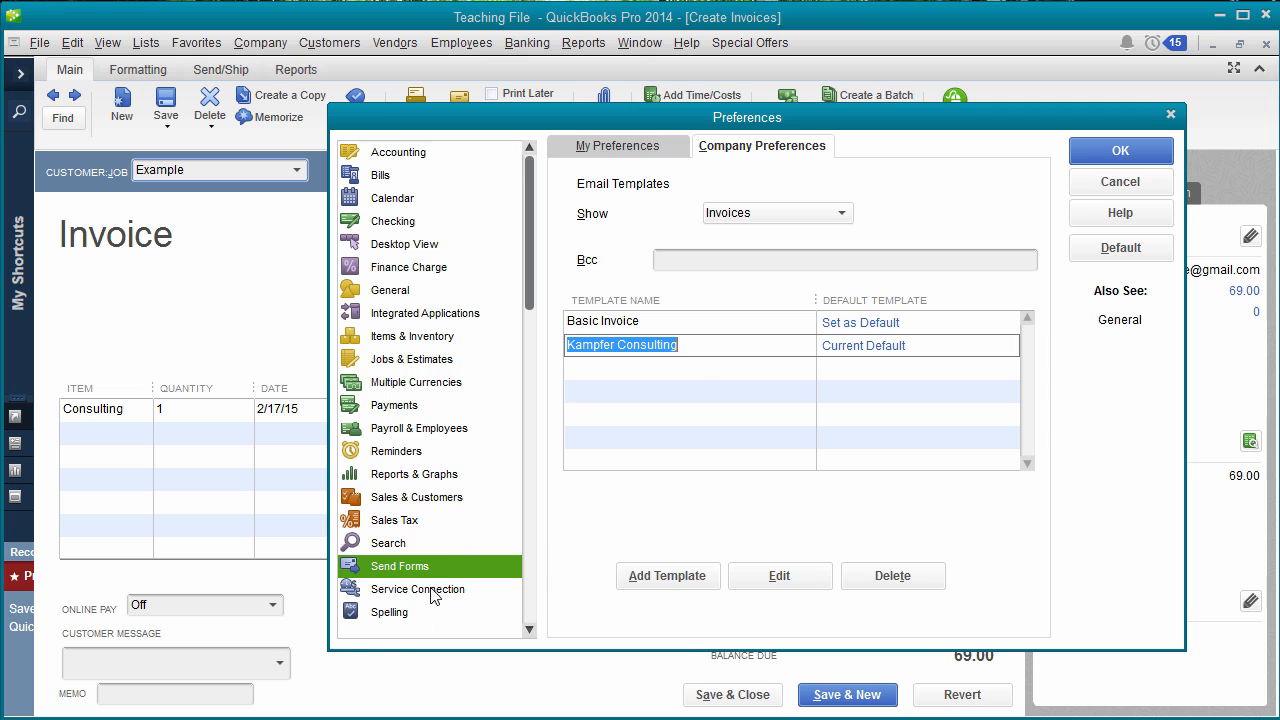
left_click(616, 150)
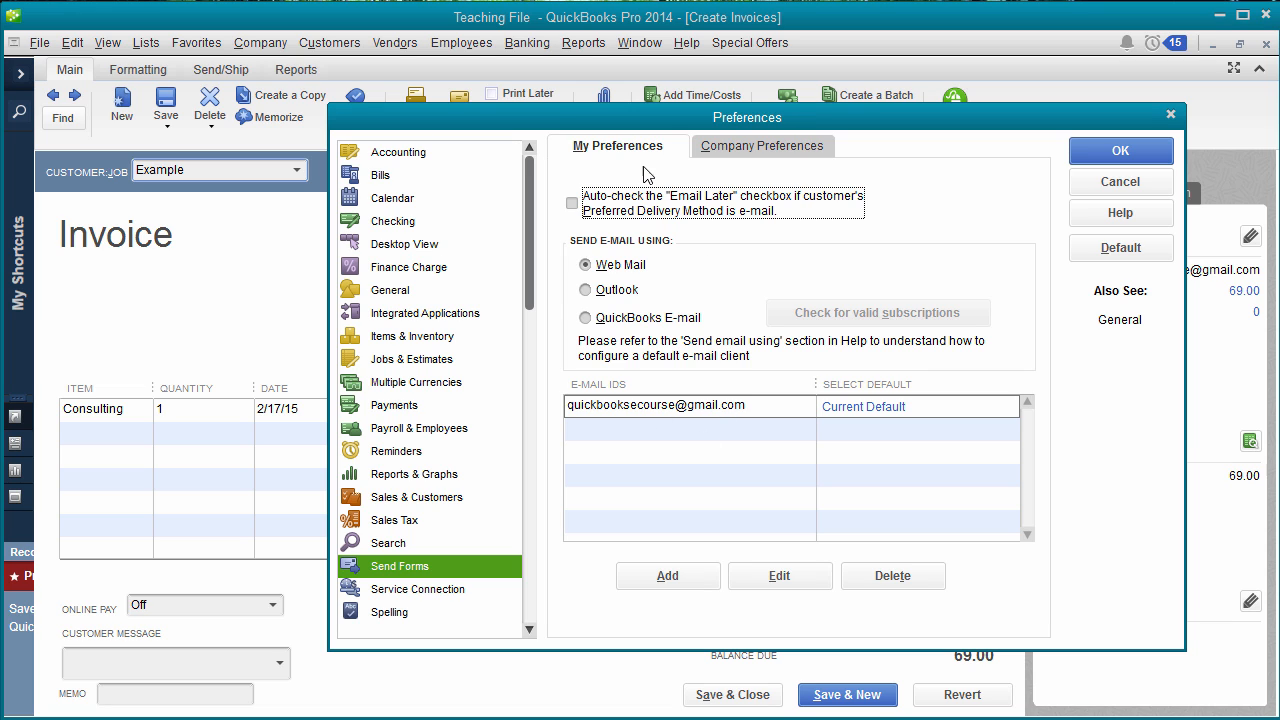
left_click(758, 147)
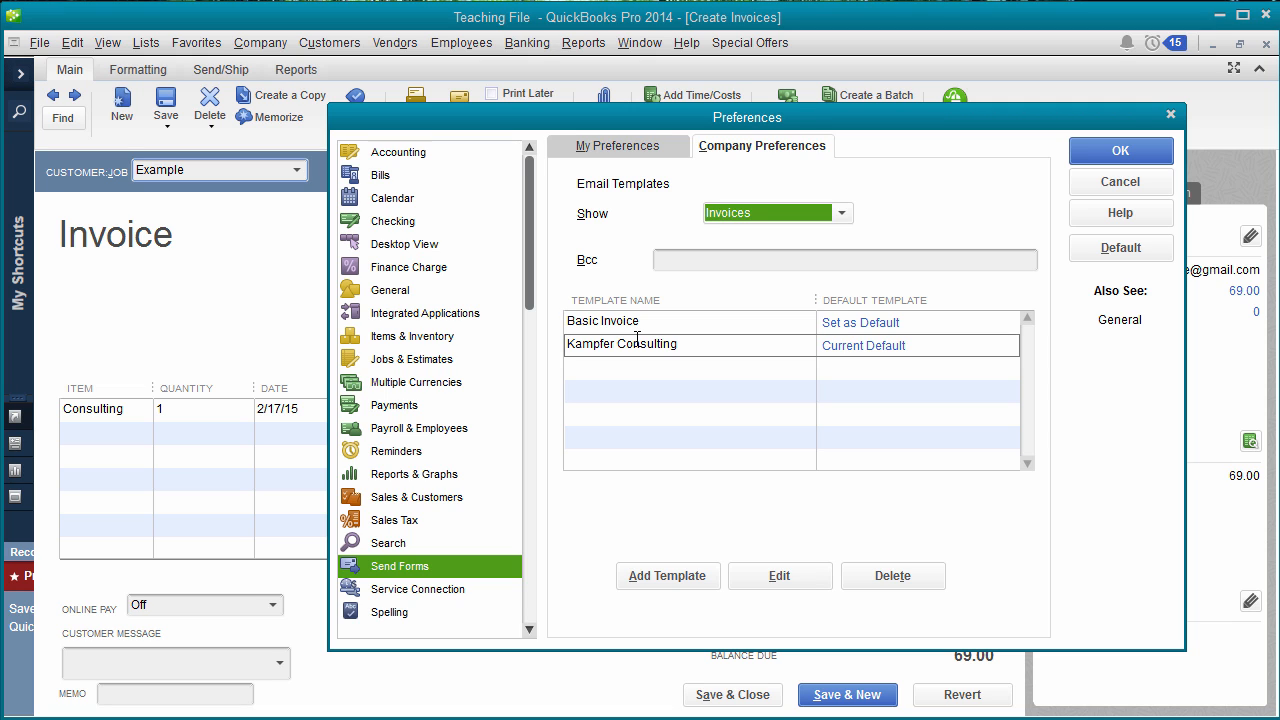
left_click(1120, 182)
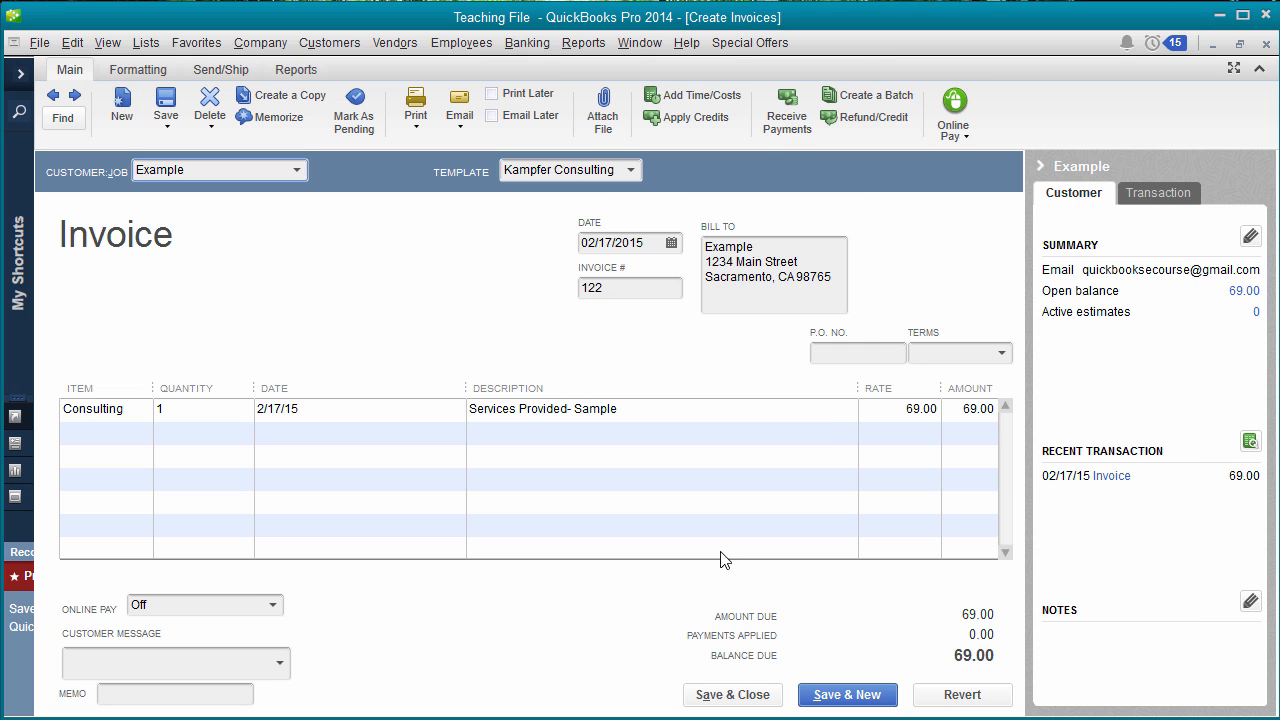
- E-mail invoice 122 with Email > Invoice and Send Now, triggering the password prompt
left_click(460, 125)
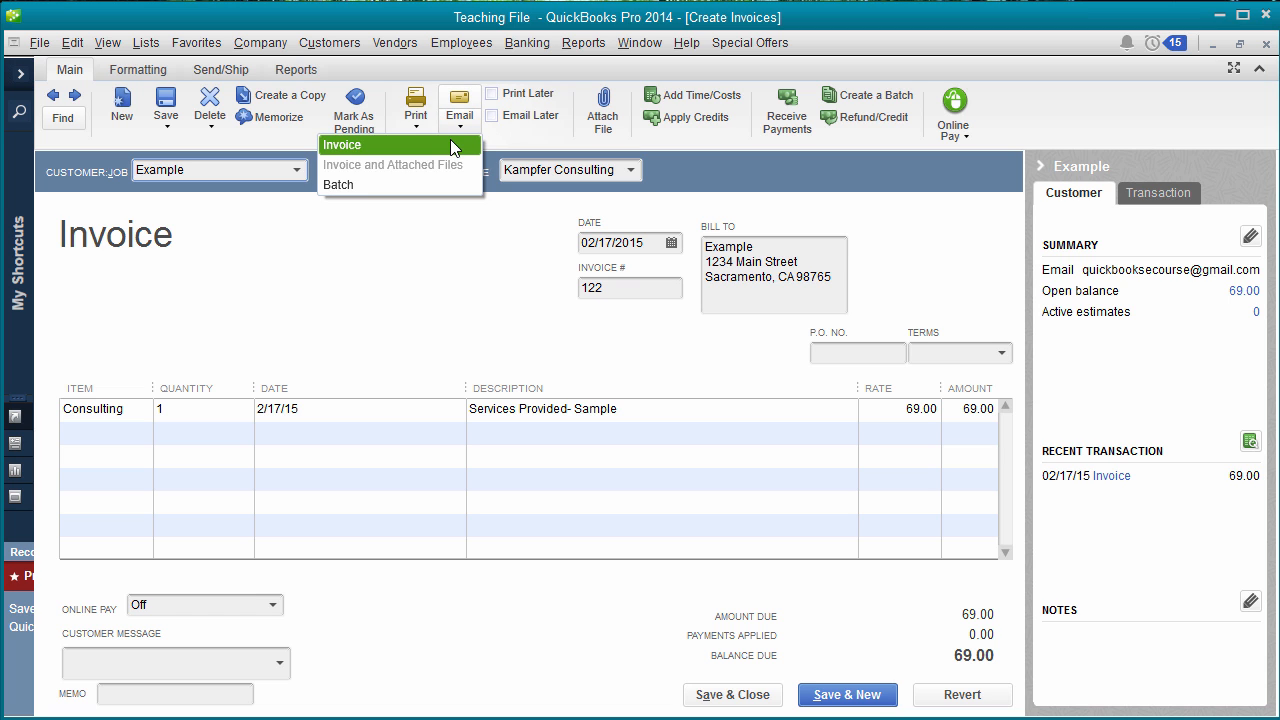
left_click(448, 144)
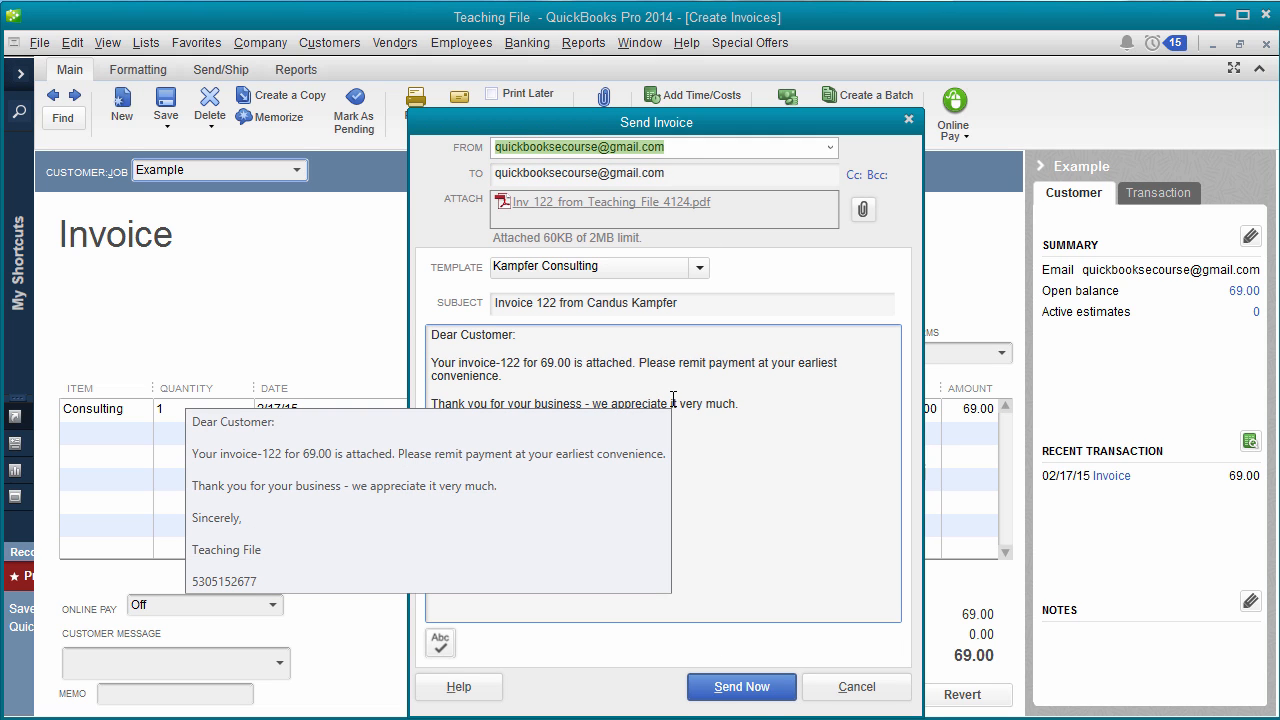
left_click(721, 695)
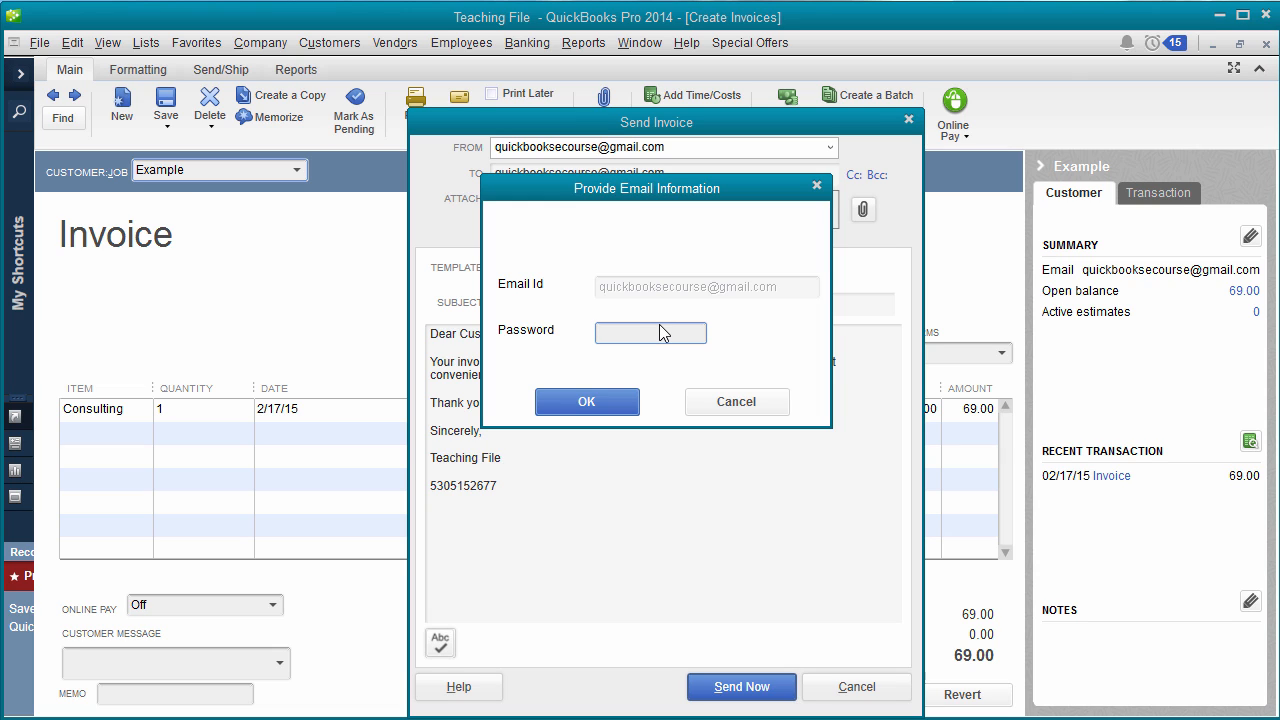
- Enter the Gmail account password and confirm to send invoice 122
left_click(653, 328)
type("••••••••")
left_click(619, 403)
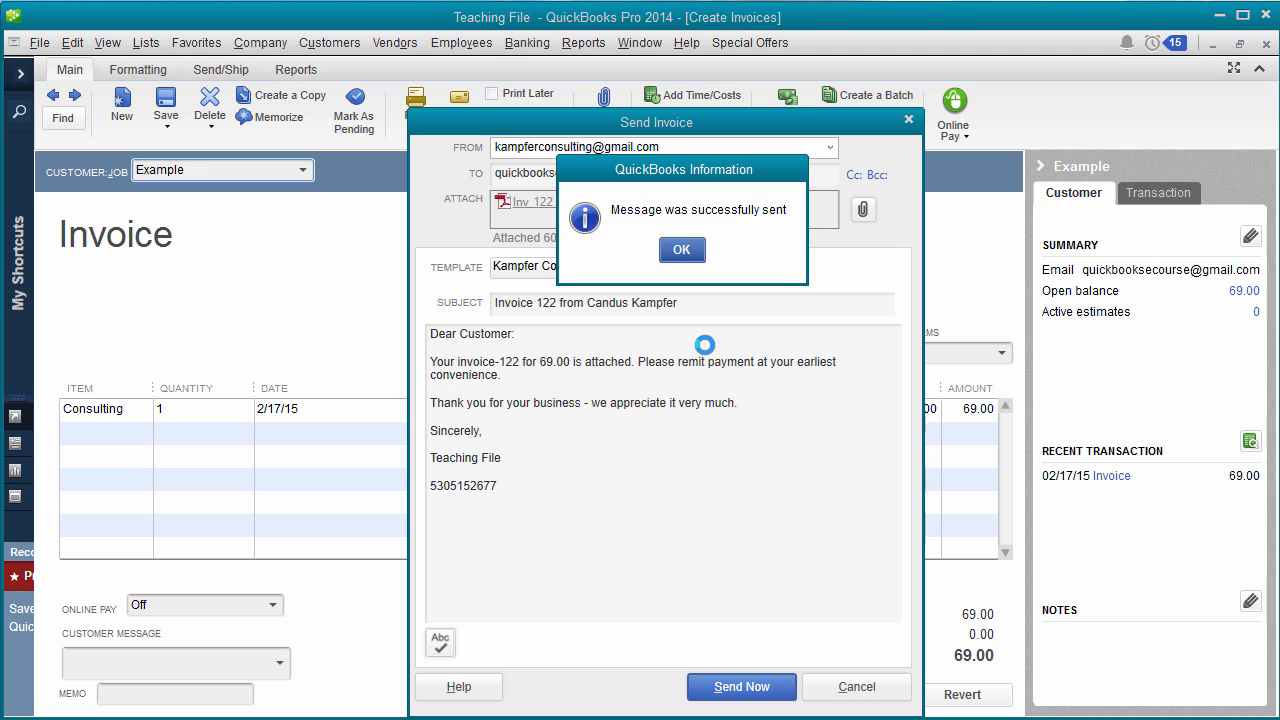
- Acknowledge the 'Message was successfully sent' confirmation
left_click(672, 250)
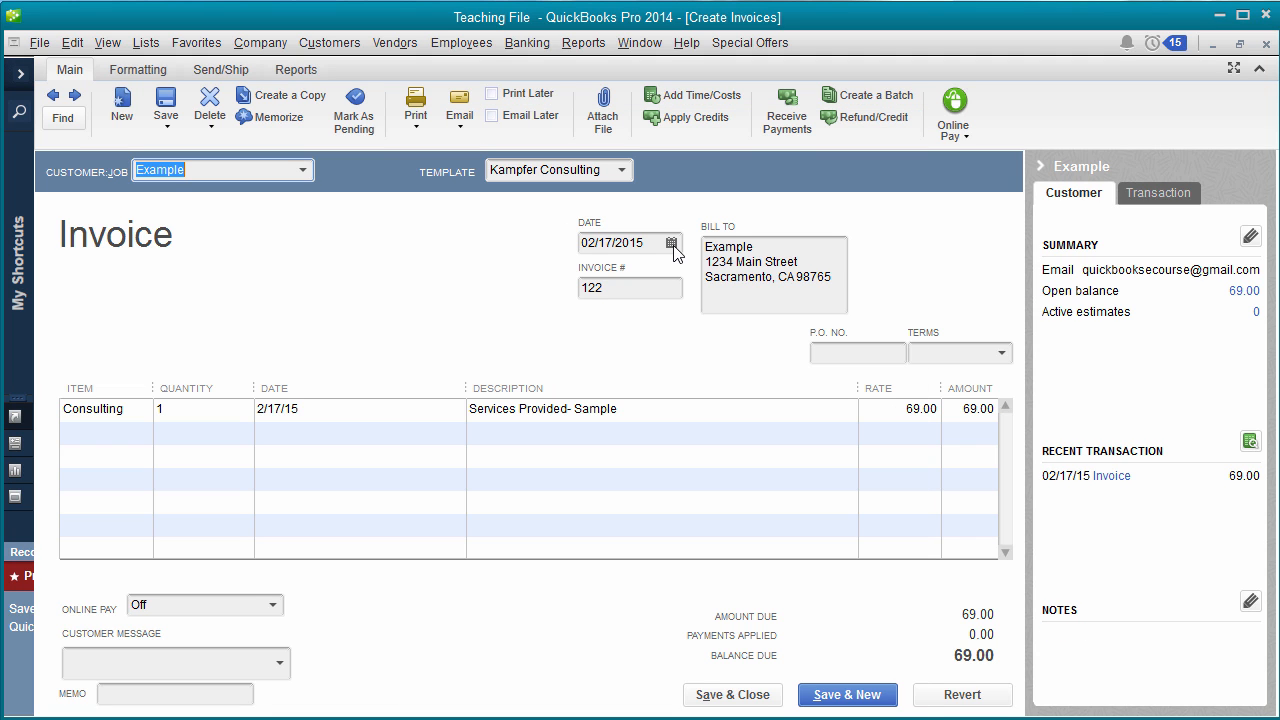